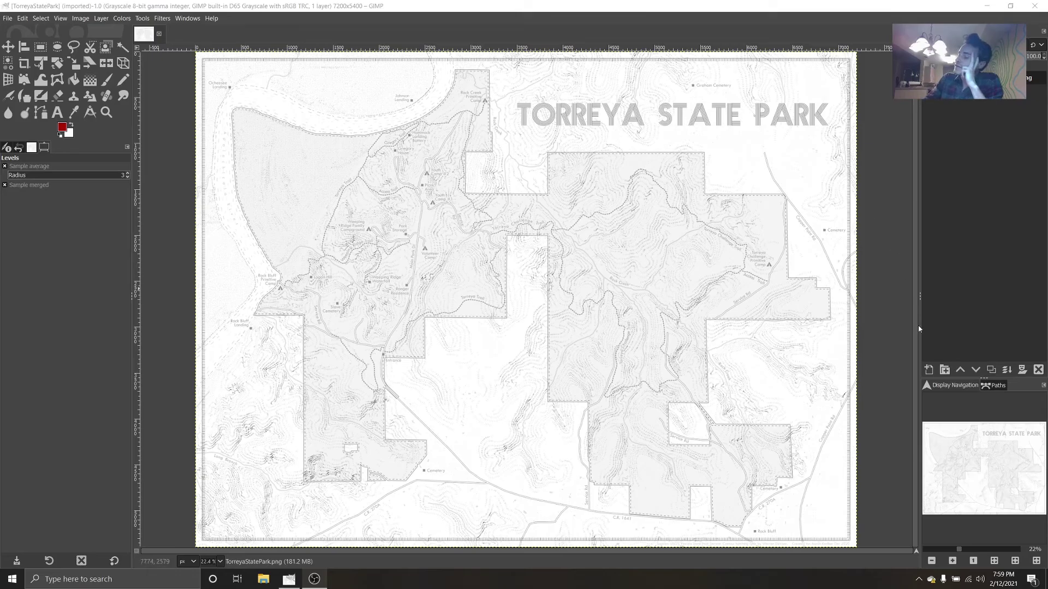
Step: Zoom in and pan across the map to inspect contours, northern camps and the TORREYA title
{"action": "left_click", "coordinate": [953, 561]}
{"action": "left_click", "coordinate": [952, 561]}
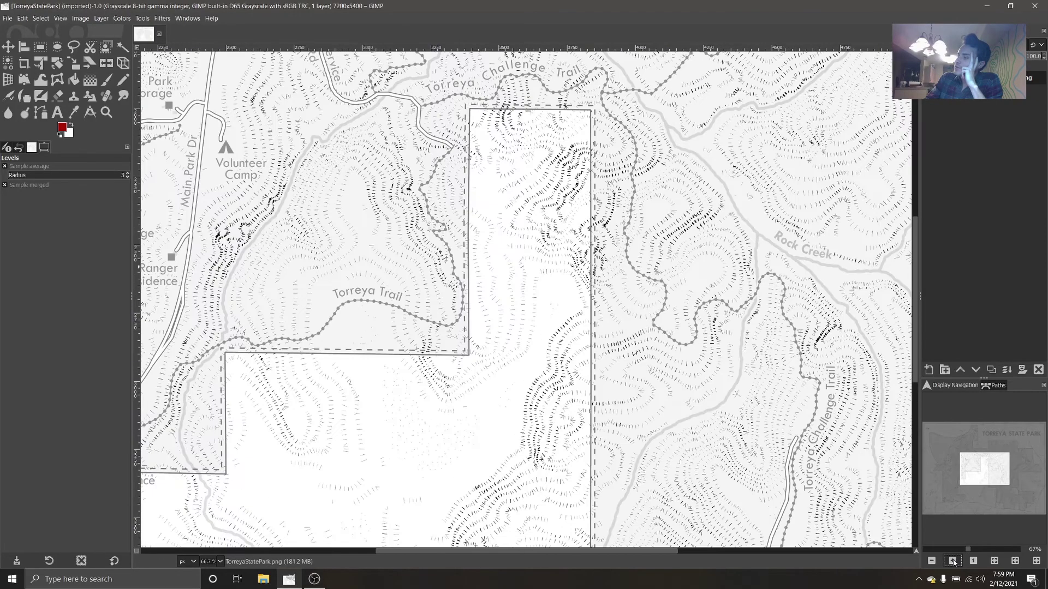
{"action": "left_click_drag", "start_coordinate": [982, 472], "coordinate": [947, 501]}
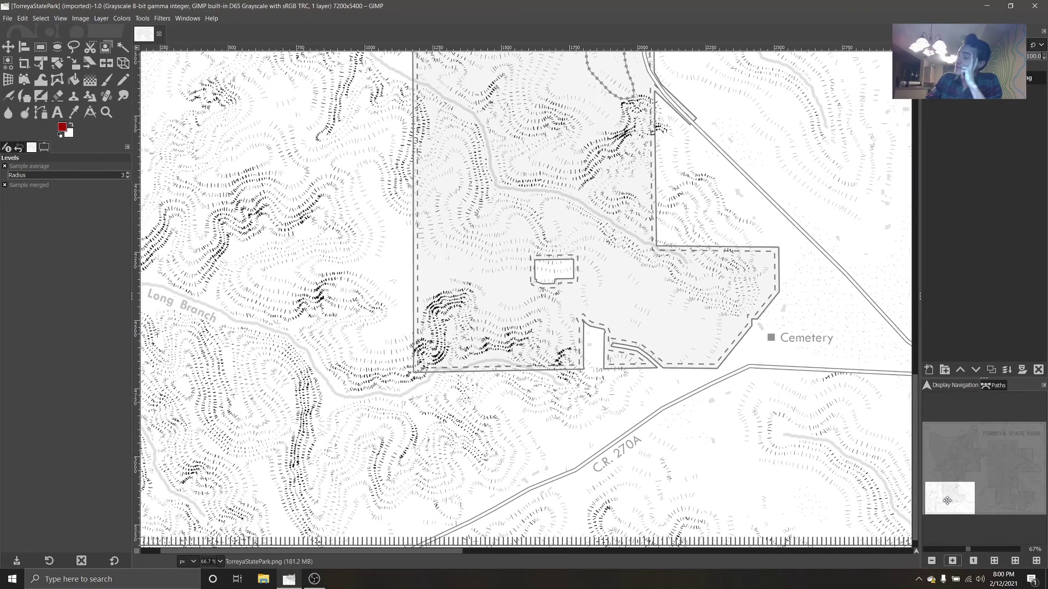
{"action": "left_click", "coordinate": [932, 561]}
{"action": "left_click", "coordinate": [932, 561]}
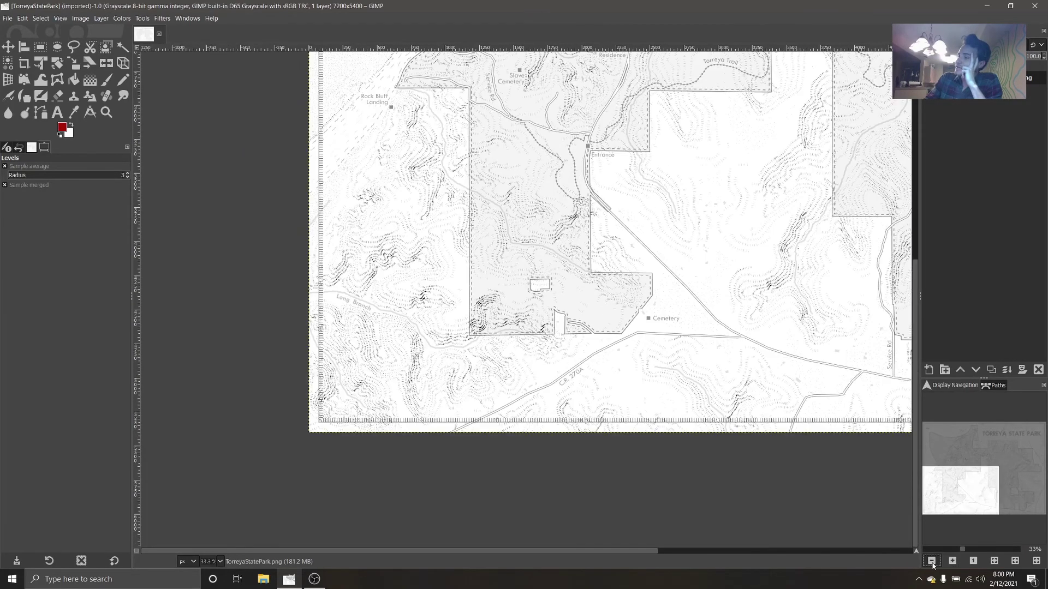
{"action": "left_click", "coordinate": [993, 561]}
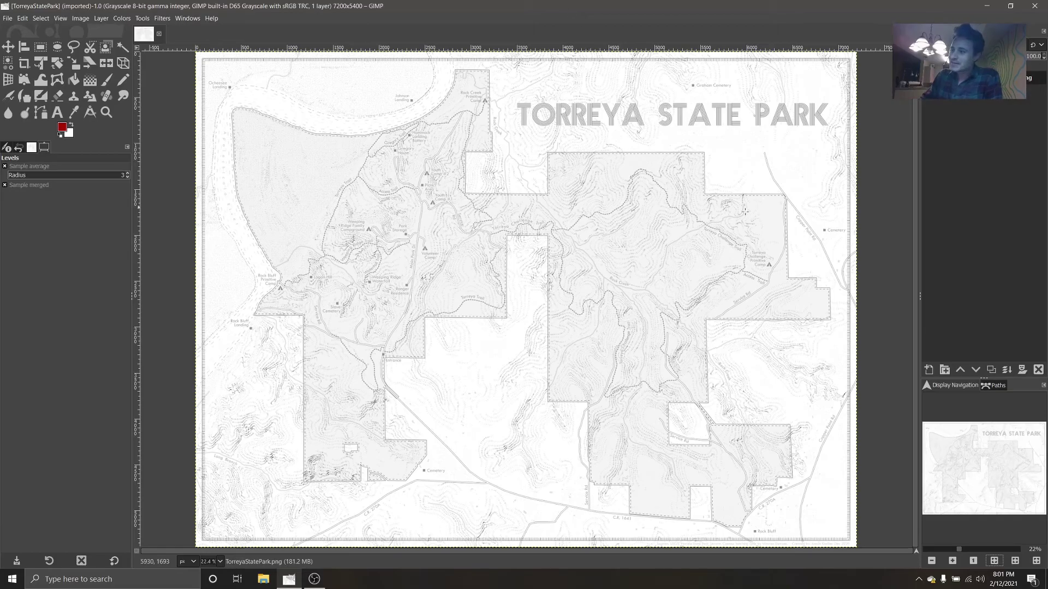
{"action": "left_click", "coordinate": [954, 562]}
{"action": "left_click", "coordinate": [953, 561]}
{"action": "left_click", "coordinate": [953, 562]}
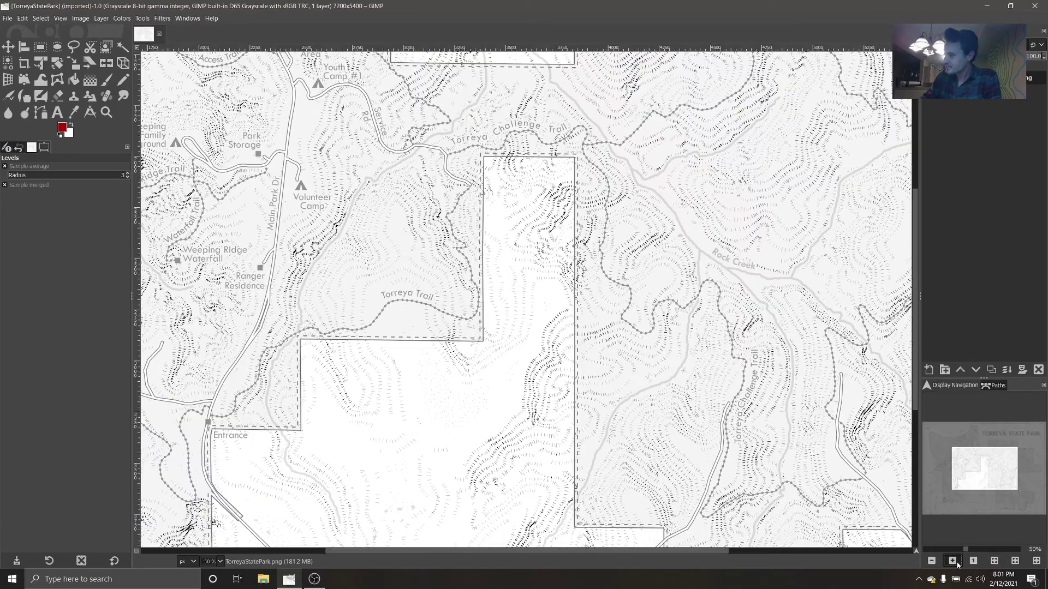
{"action": "left_click", "coordinate": [953, 561]}
{"action": "left_click_drag", "start_coordinate": [981, 480], "coordinate": [972, 448]}
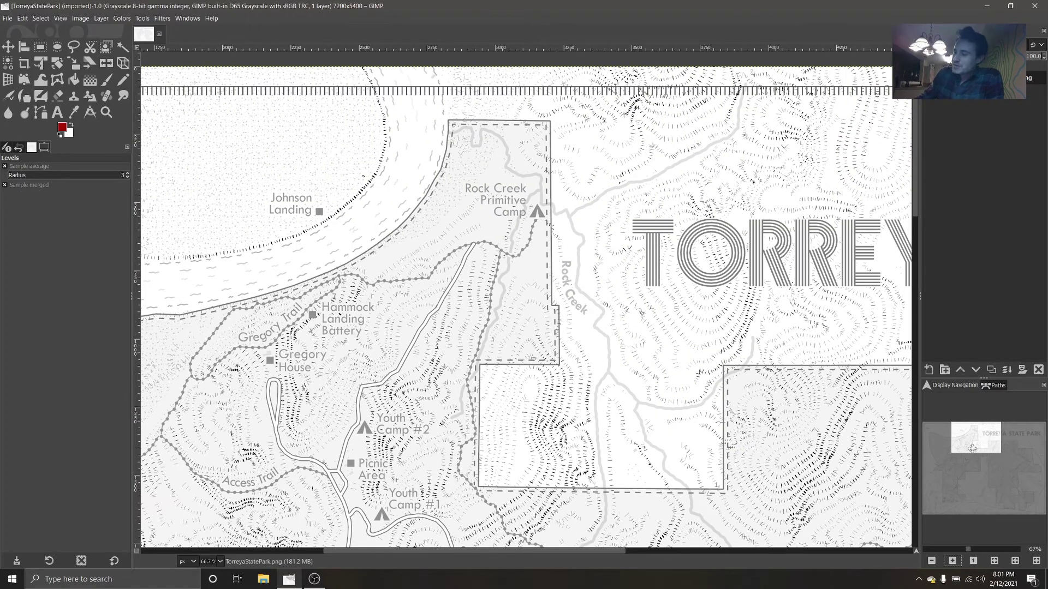
{"action": "left_click_drag", "start_coordinate": [972, 449], "coordinate": [999, 448]}
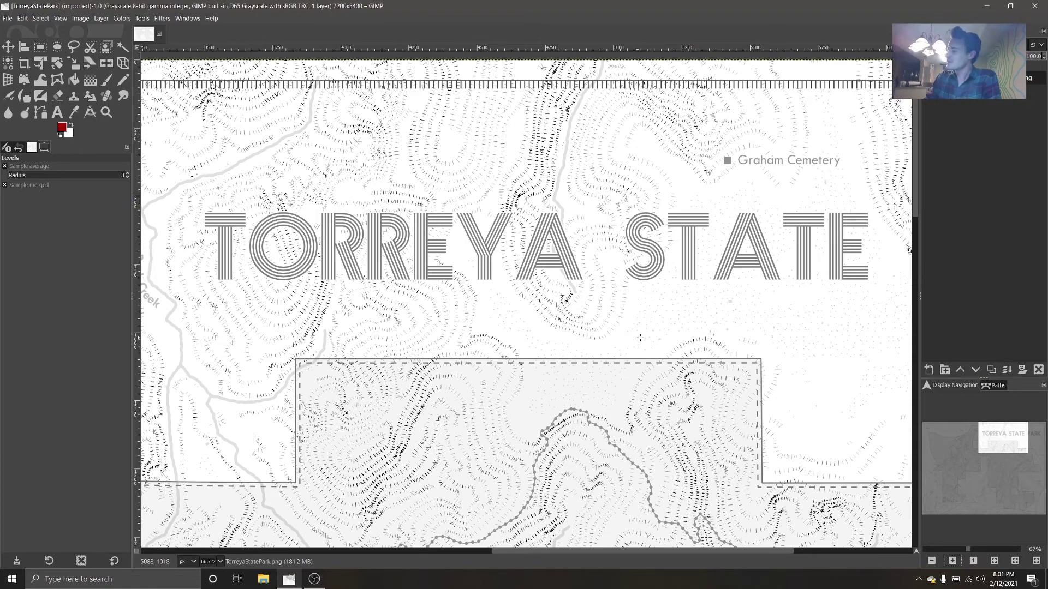
{"action": "left_click_drag", "start_coordinate": [996, 441], "coordinate": [940, 441]}
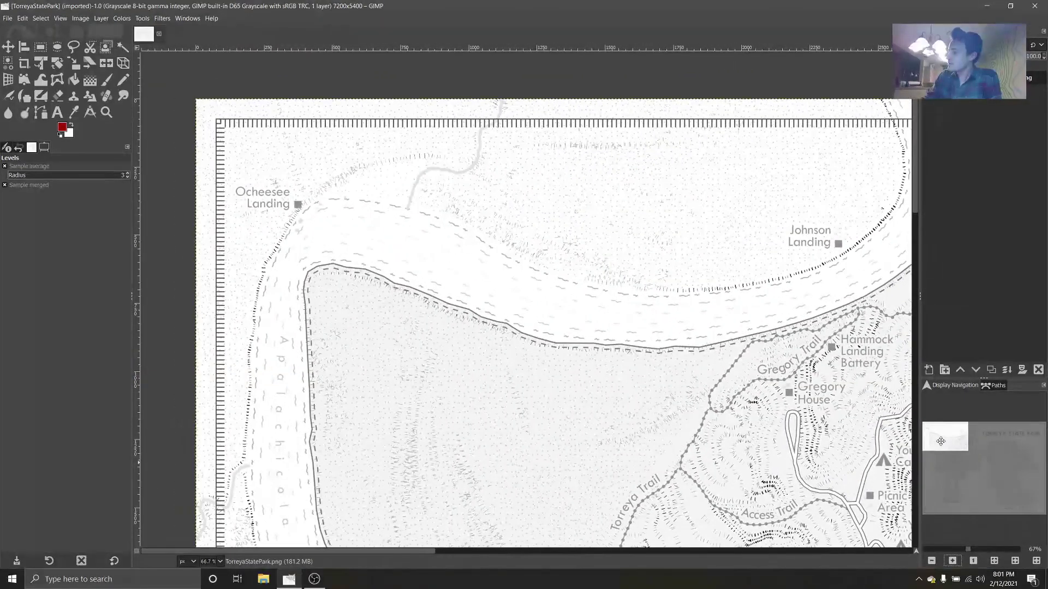
Step: Zoom back out to fit the whole map, then browse the File menu without choosing anything
{"action": "left_click", "coordinate": [931, 561]}
{"action": "left_click", "coordinate": [931, 561]}
{"action": "left_click_drag", "start_coordinate": [955, 458], "coordinate": [995, 462]}
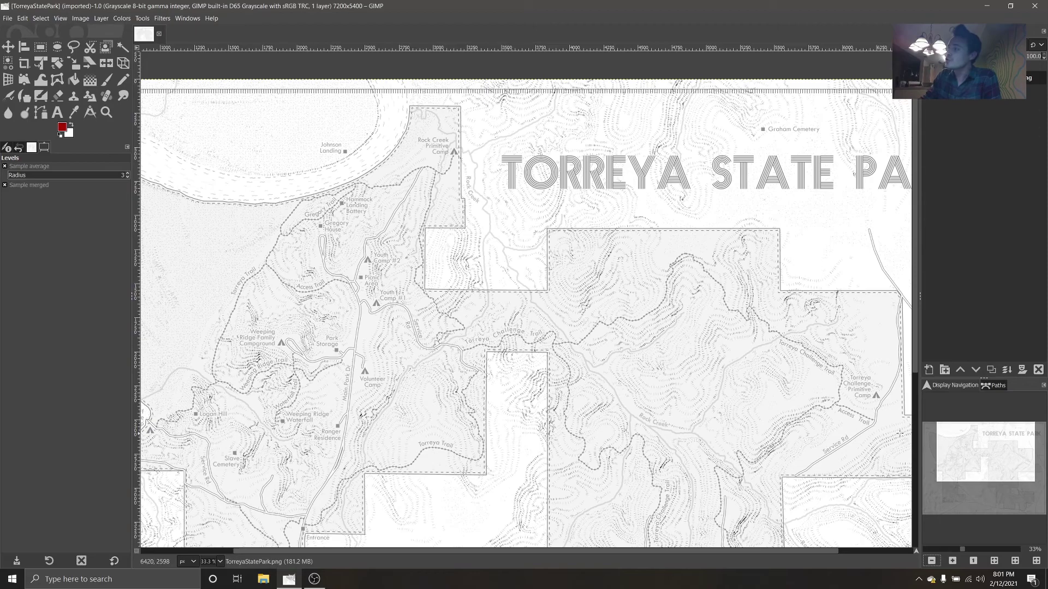
{"action": "left_click", "coordinate": [932, 562]}
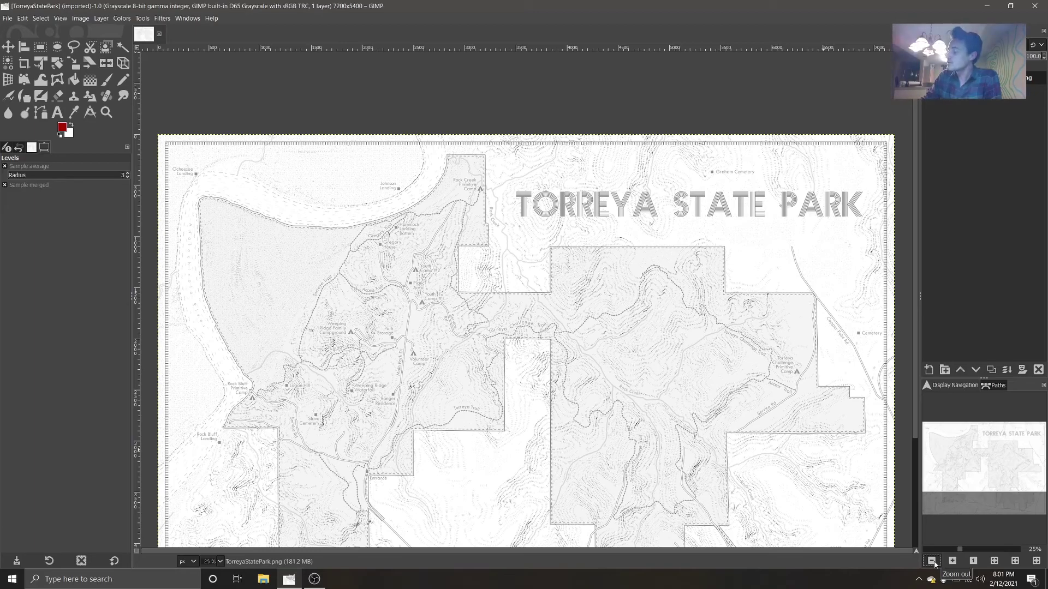
{"action": "left_click_drag", "start_coordinate": [915, 374], "coordinate": [920, 418]}
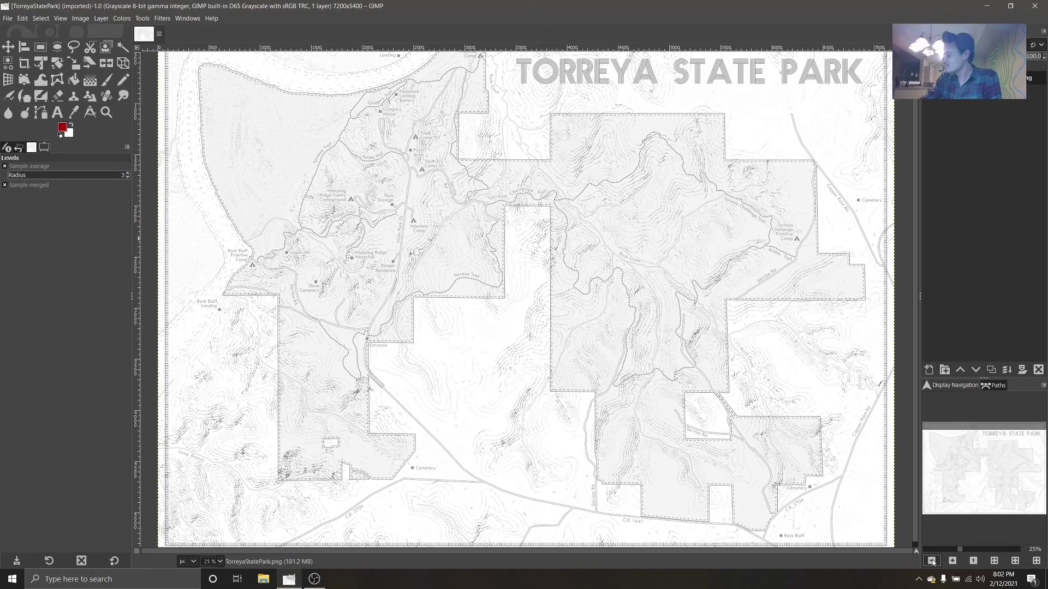
{"action": "left_click", "coordinate": [994, 561]}
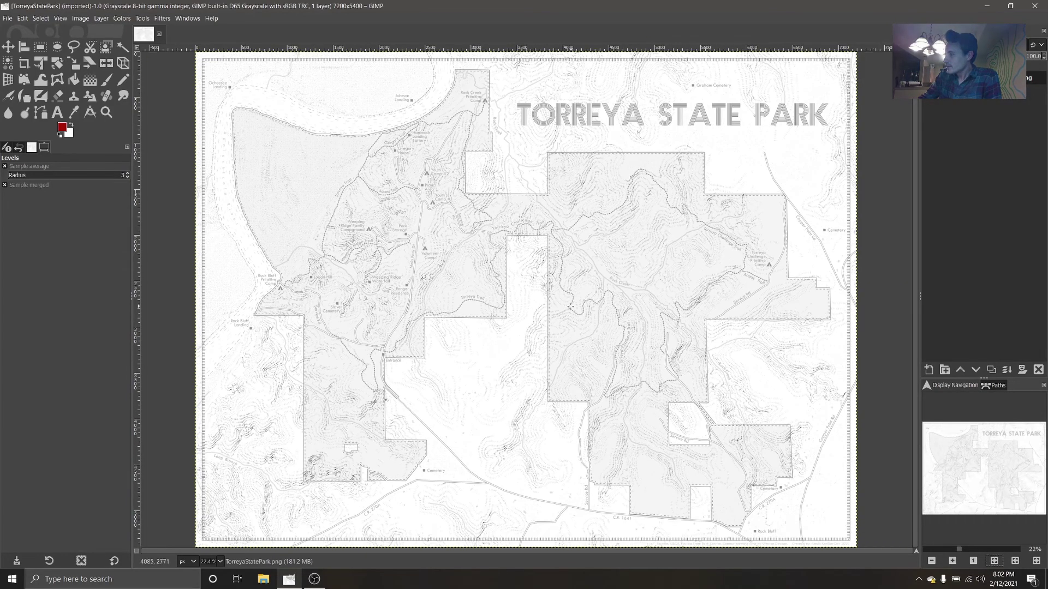
{"action": "left_click", "coordinate": [7, 20]}
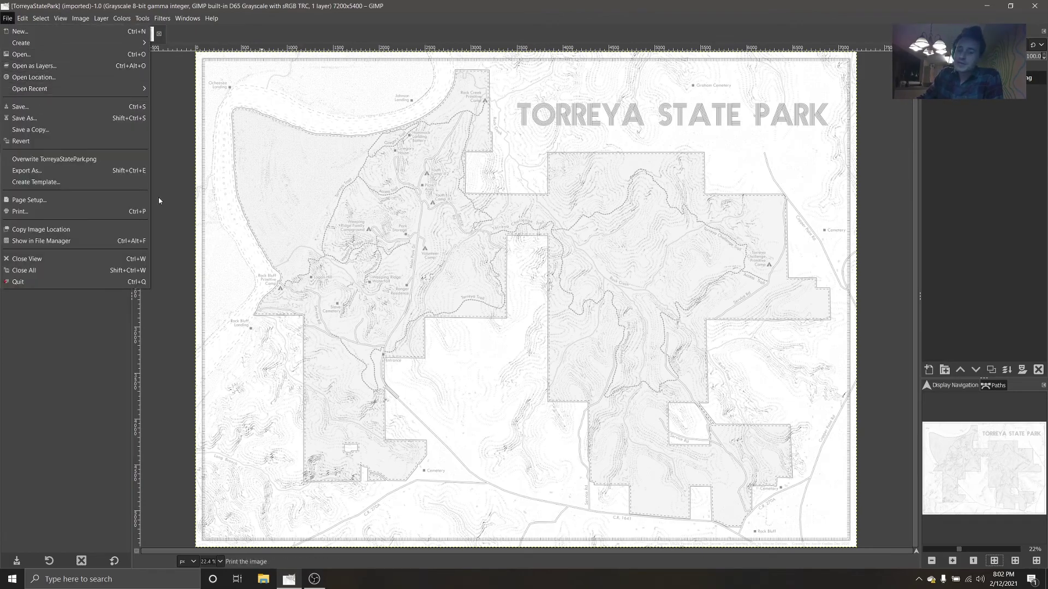
{"action": "mouse_move", "coordinate": [191, 18]}
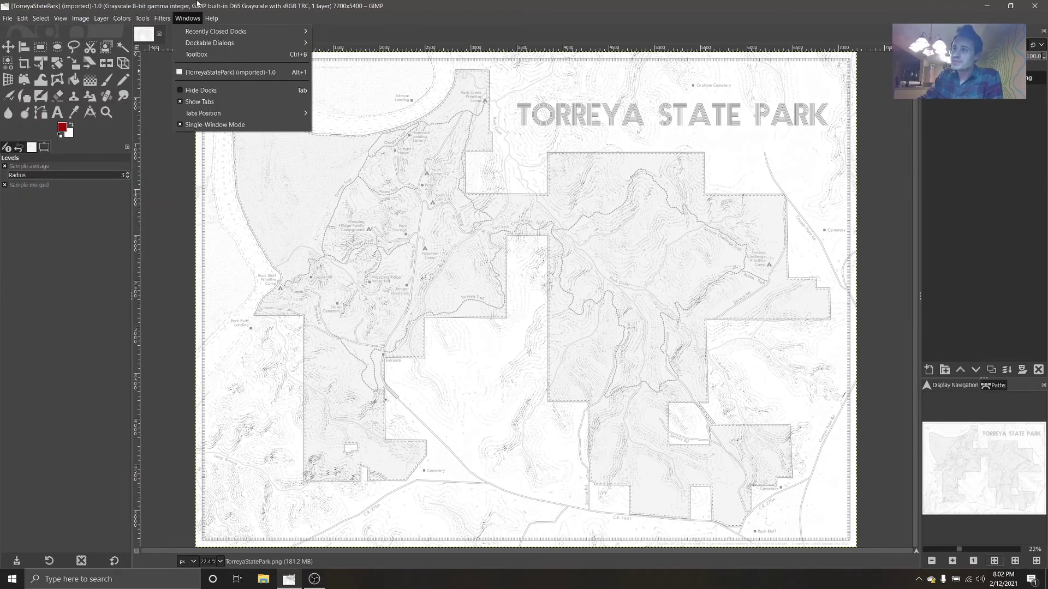
{"action": "mouse_move", "coordinate": [143, 20]}
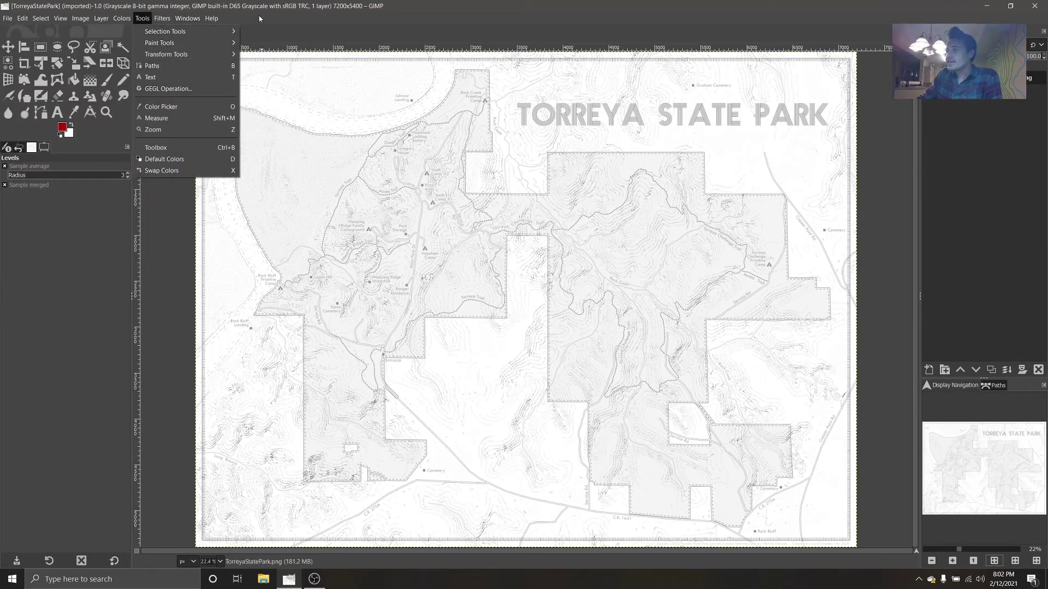
{"action": "left_click", "coordinate": [142, 19]}
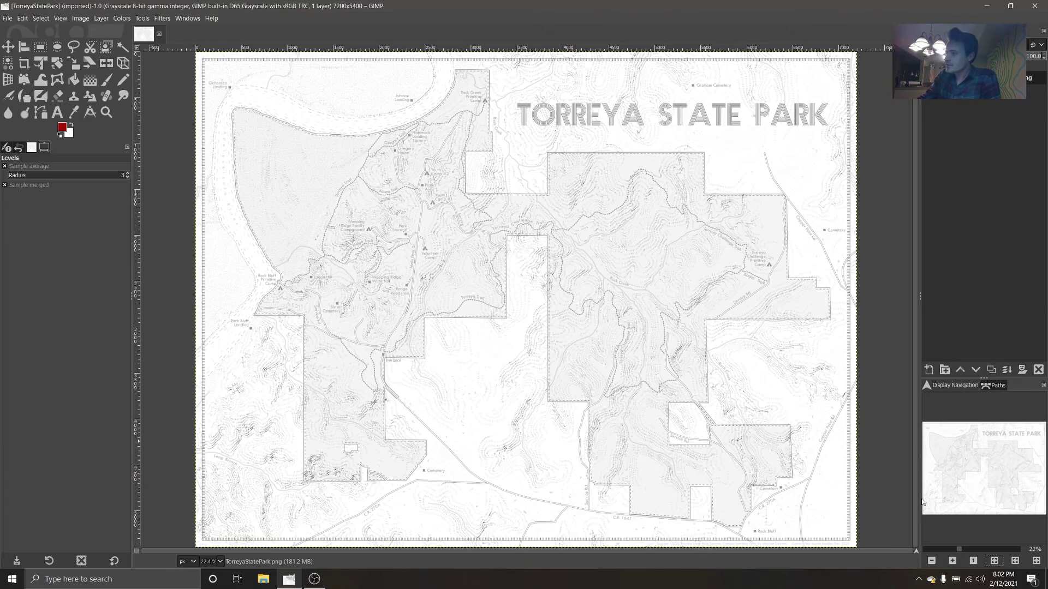
Step: Zoom to full size on the Rock Creek contours, then zoom out to centre the whole map
{"action": "left_click", "coordinate": [952, 561]}
{"action": "left_click", "coordinate": [952, 561]}
{"action": "left_click", "coordinate": [952, 561]}
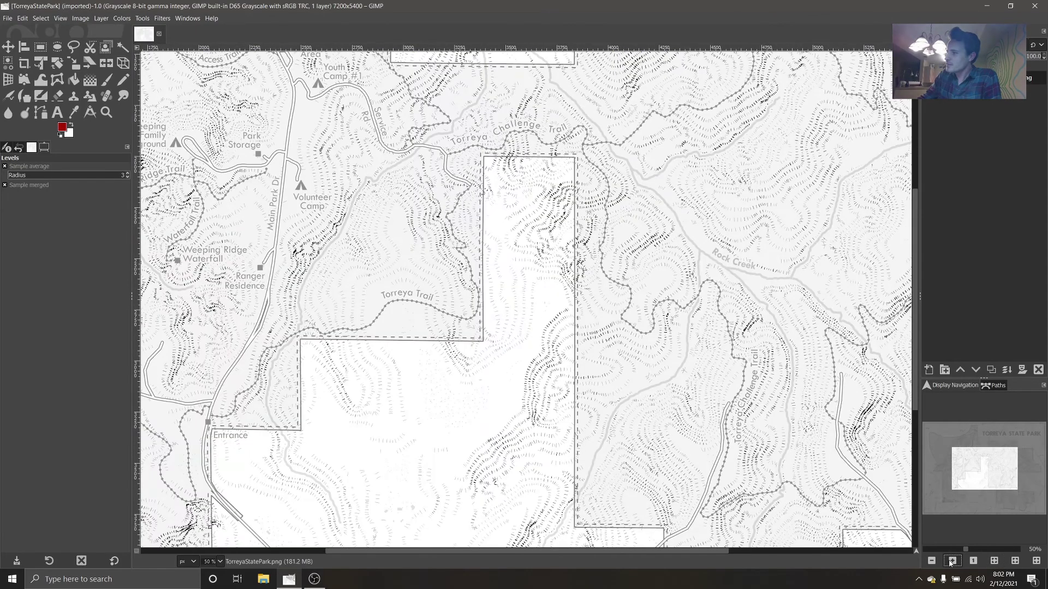
{"action": "left_click_drag", "start_coordinate": [976, 475], "coordinate": [985, 450]}
{"action": "left_click", "coordinate": [952, 560]}
{"action": "left_click", "coordinate": [953, 560]}
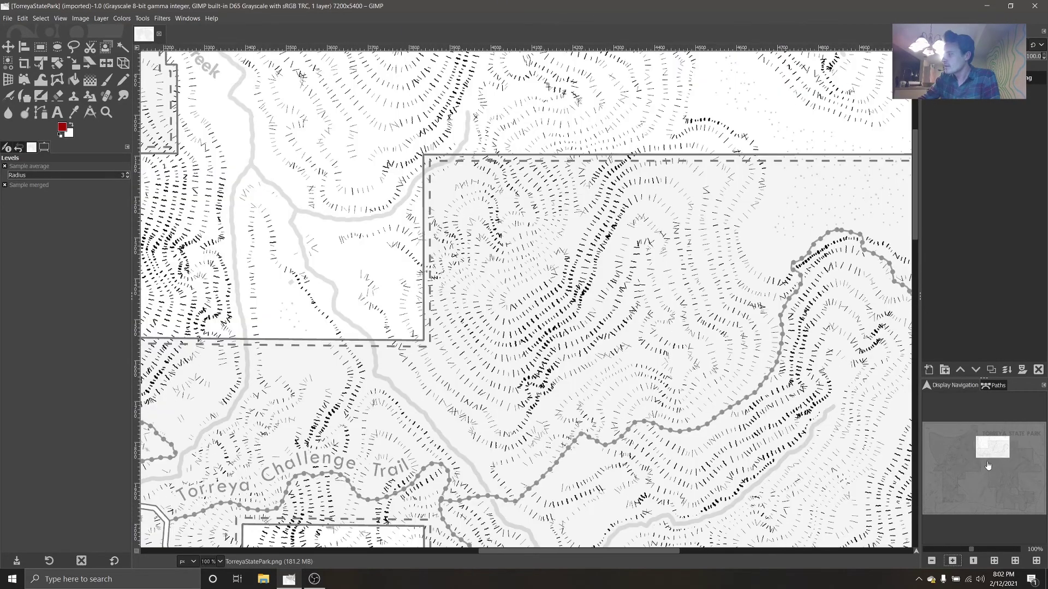
{"action": "left_click_drag", "start_coordinate": [775, 461], "coordinate": [480, 201]}
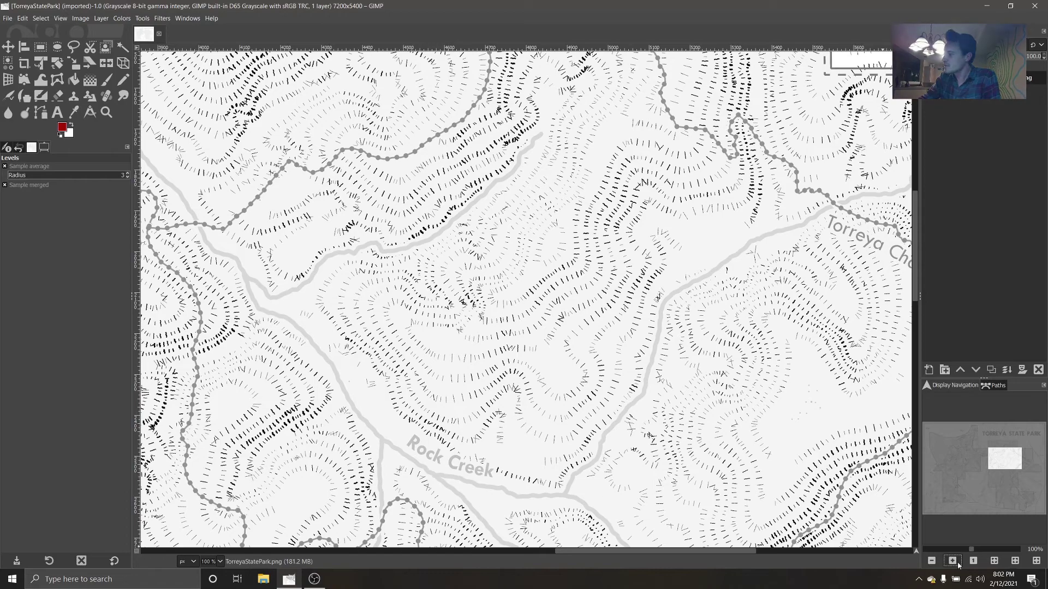
{"action": "left_click", "coordinate": [936, 561]}
{"action": "left_click", "coordinate": [936, 561]}
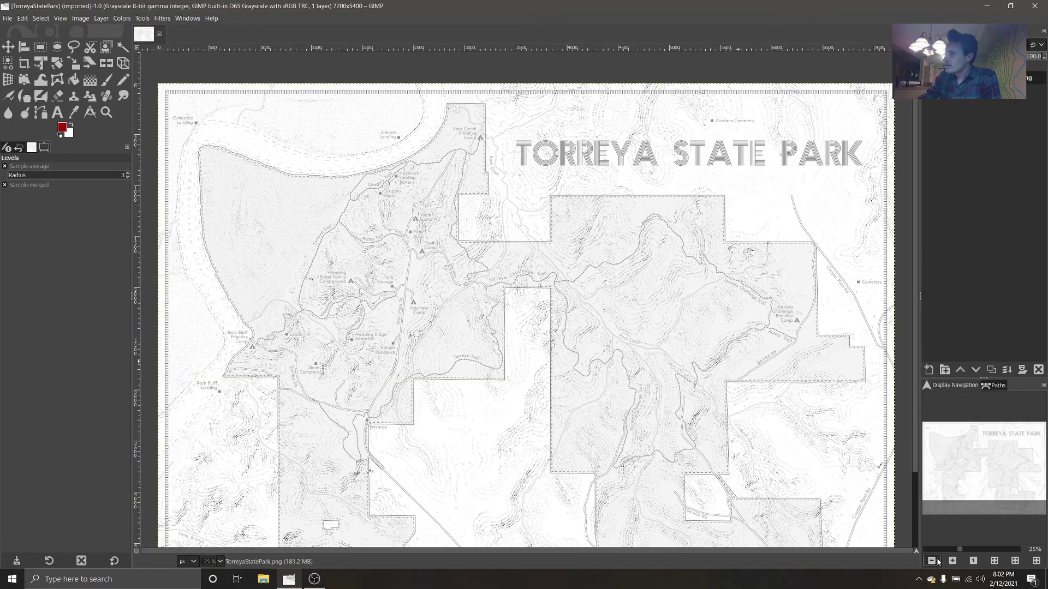
{"action": "left_click", "coordinate": [935, 563]}
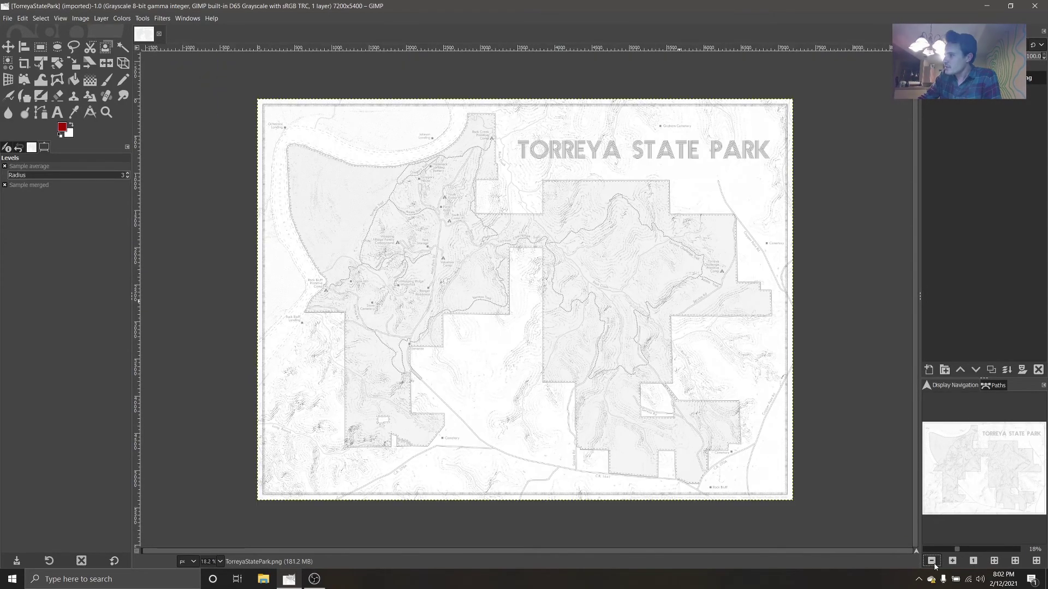
Step: Convert the grayscale Torreya map to RGB colour with Image > Mode > RGB
{"action": "left_click", "coordinate": [122, 18]}
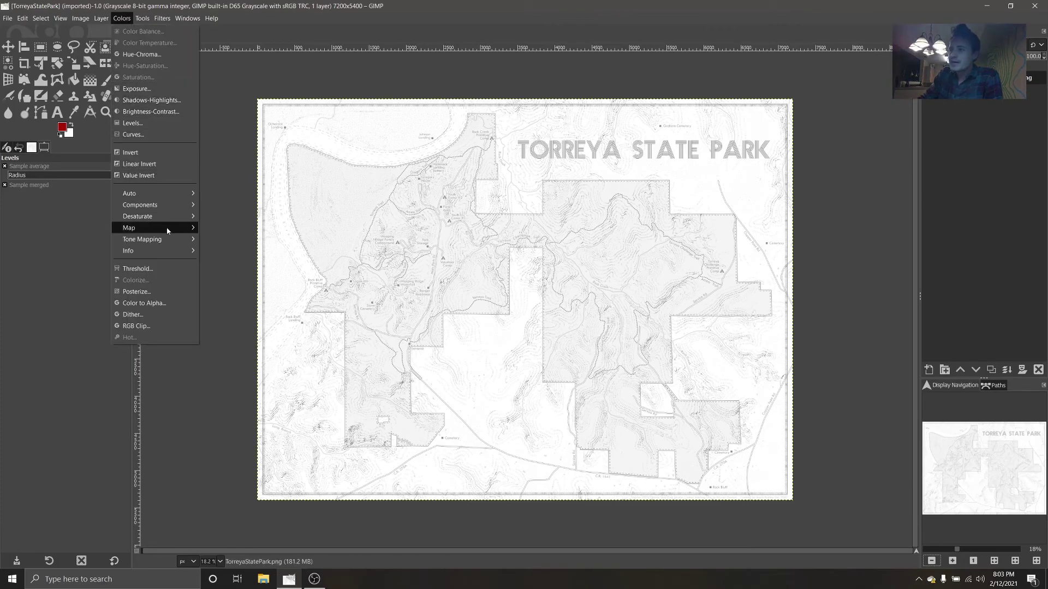
{"action": "mouse_move", "coordinate": [169, 221]}
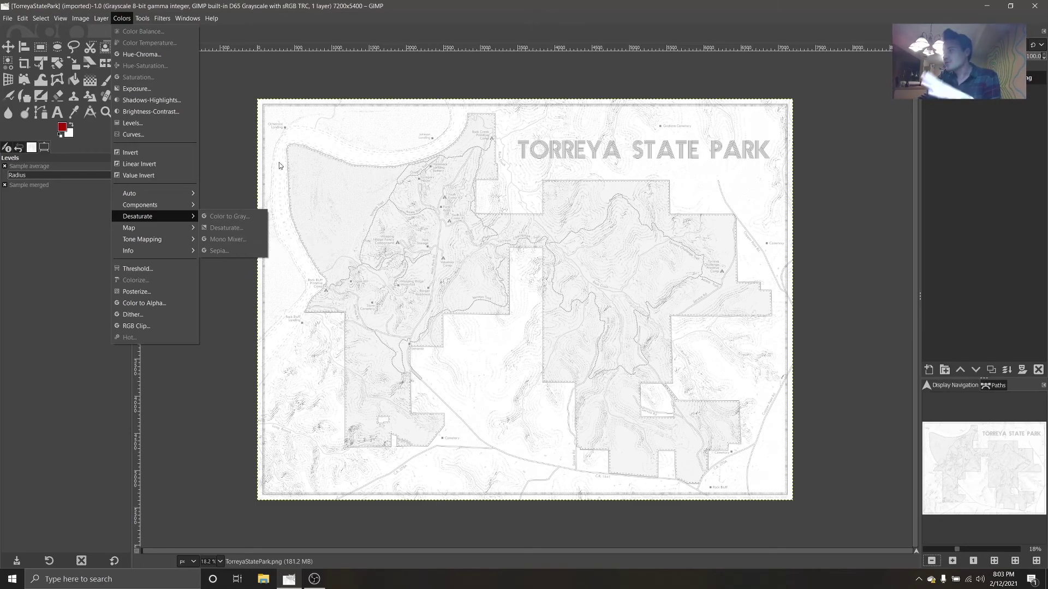
{"action": "left_click", "coordinate": [211, 3]}
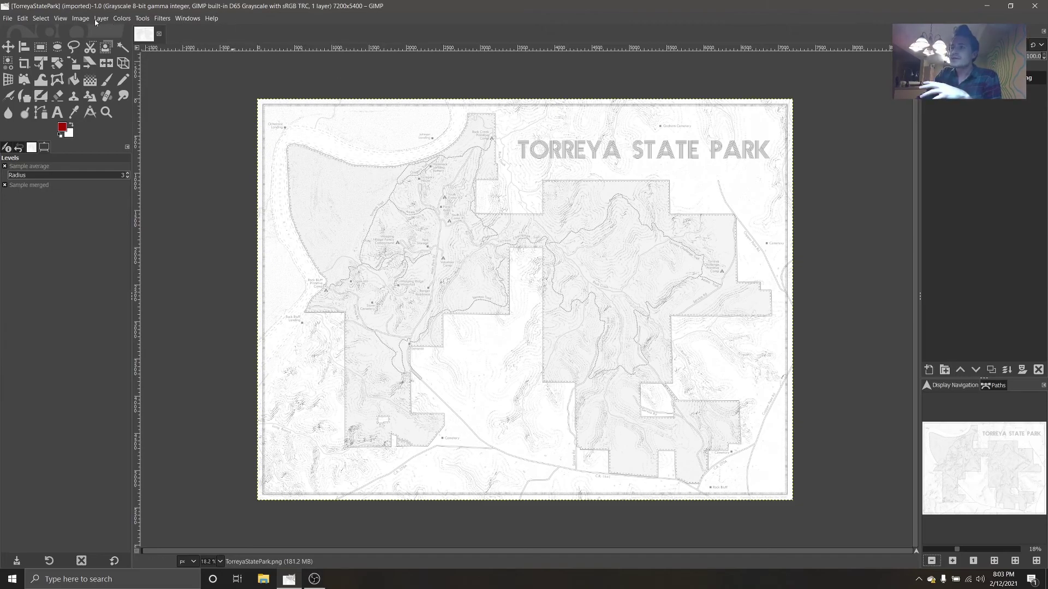
{"action": "left_click", "coordinate": [129, 21]}
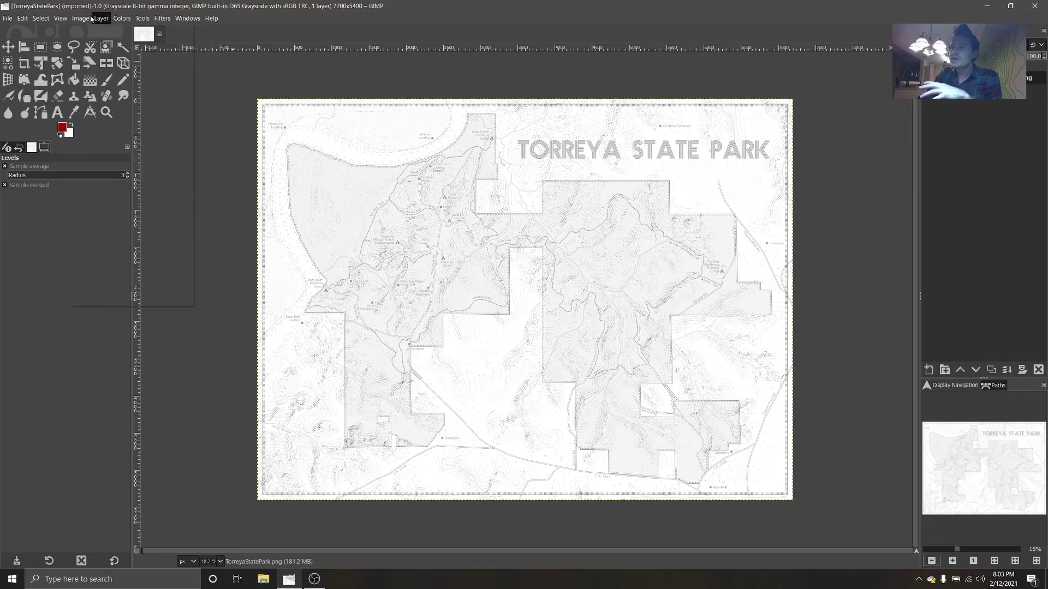
{"action": "mouse_move", "coordinate": [83, 19]}
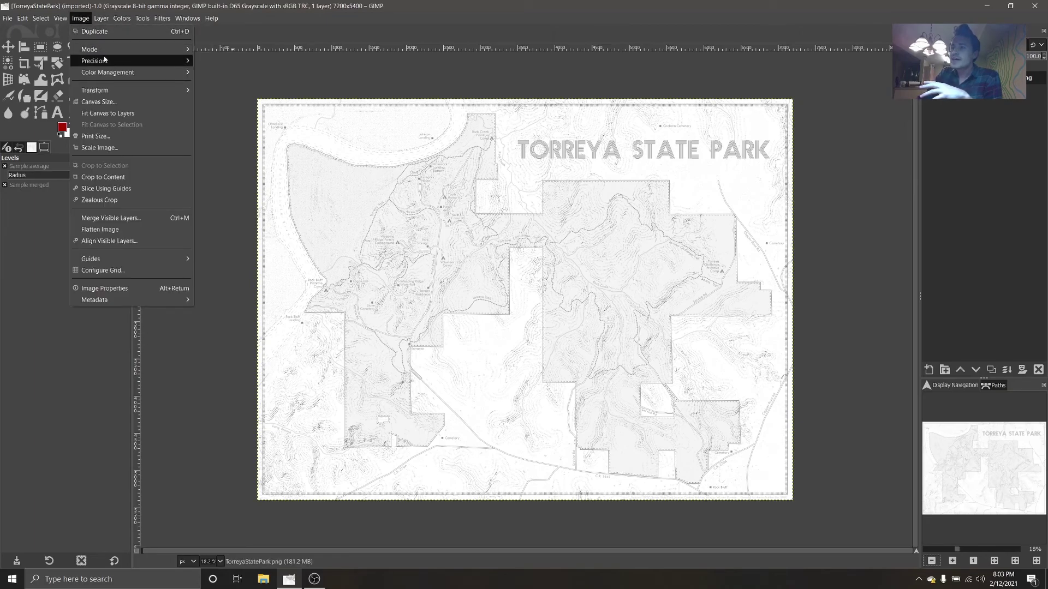
{"action": "mouse_move", "coordinate": [129, 55]}
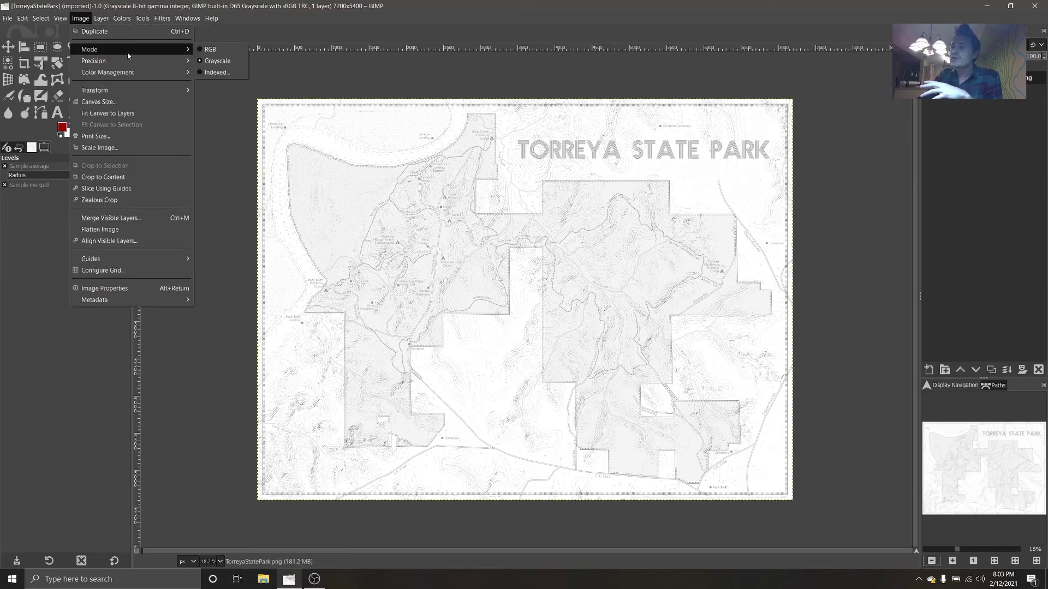
{"action": "left_click", "coordinate": [219, 52]}
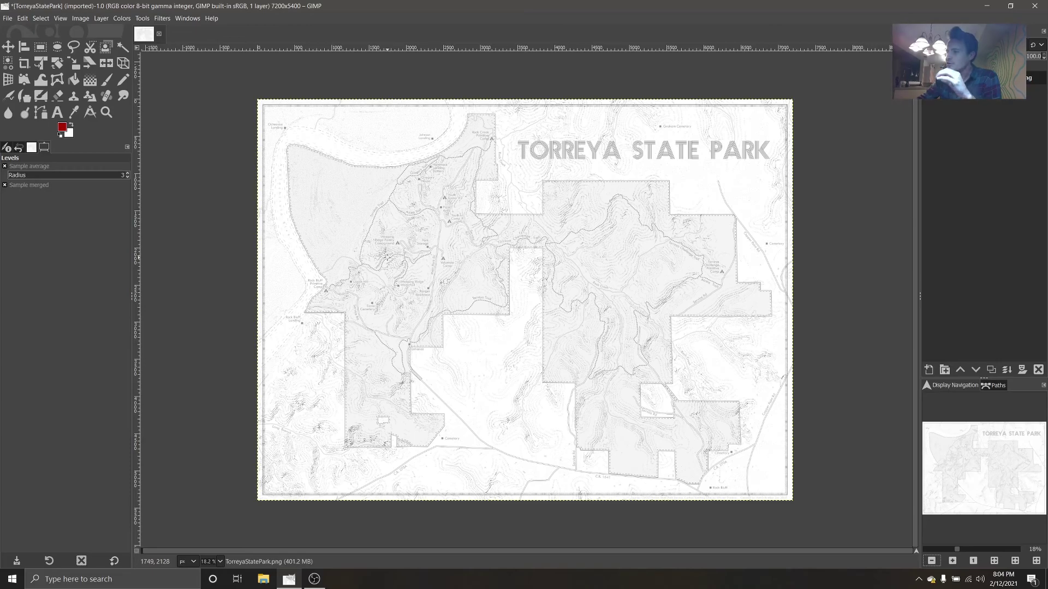
{"action": "left_click", "coordinate": [80, 18]}
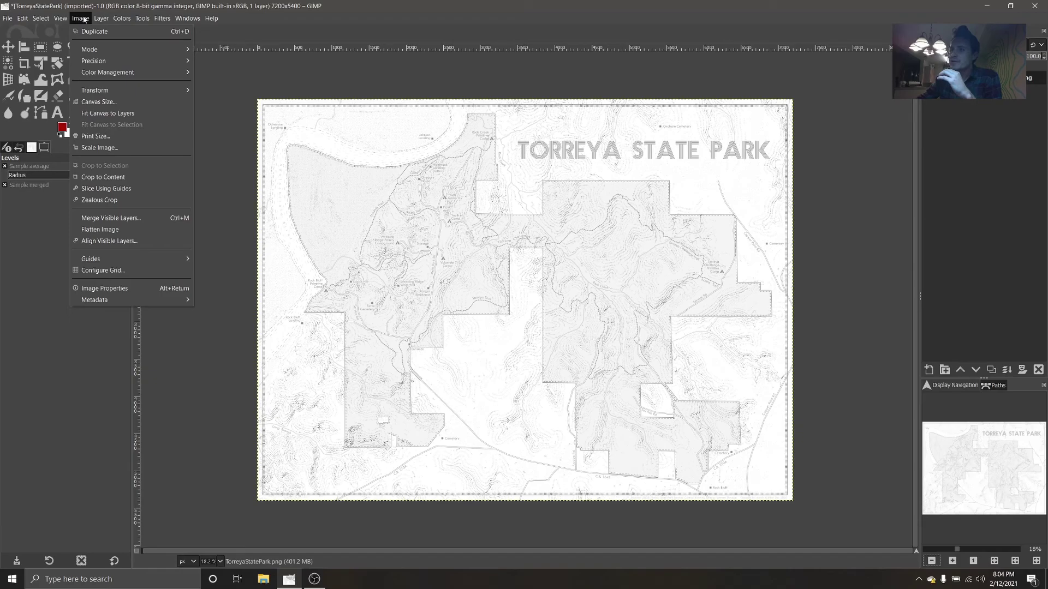
Step: Open Colors > Levels, move the dialog aside, and zoom in on the Volunteer Camp trails
{"action": "mouse_move", "coordinate": [126, 19]}
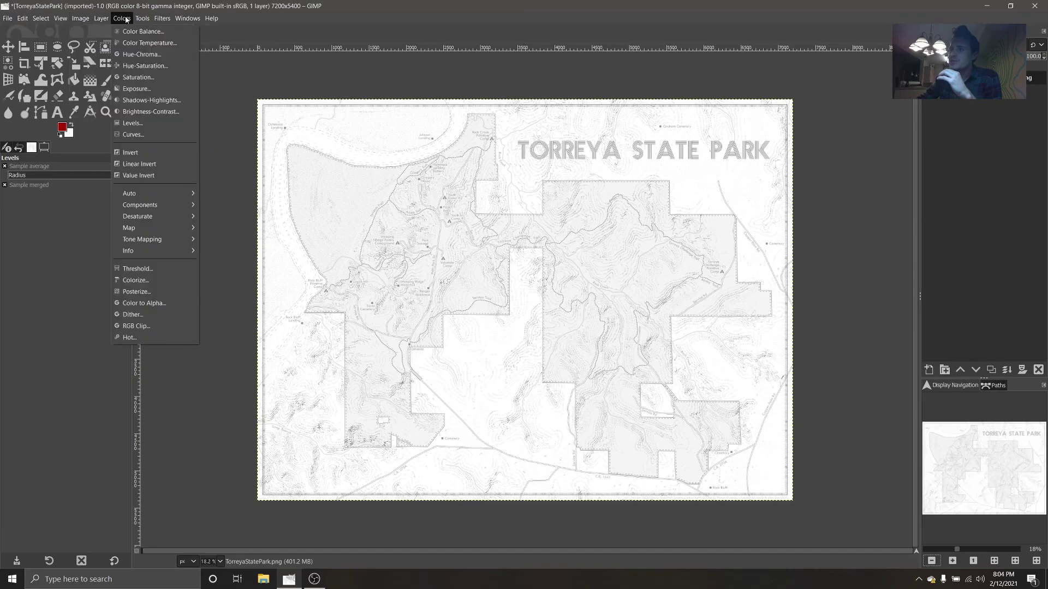
{"action": "left_click", "coordinate": [131, 122]}
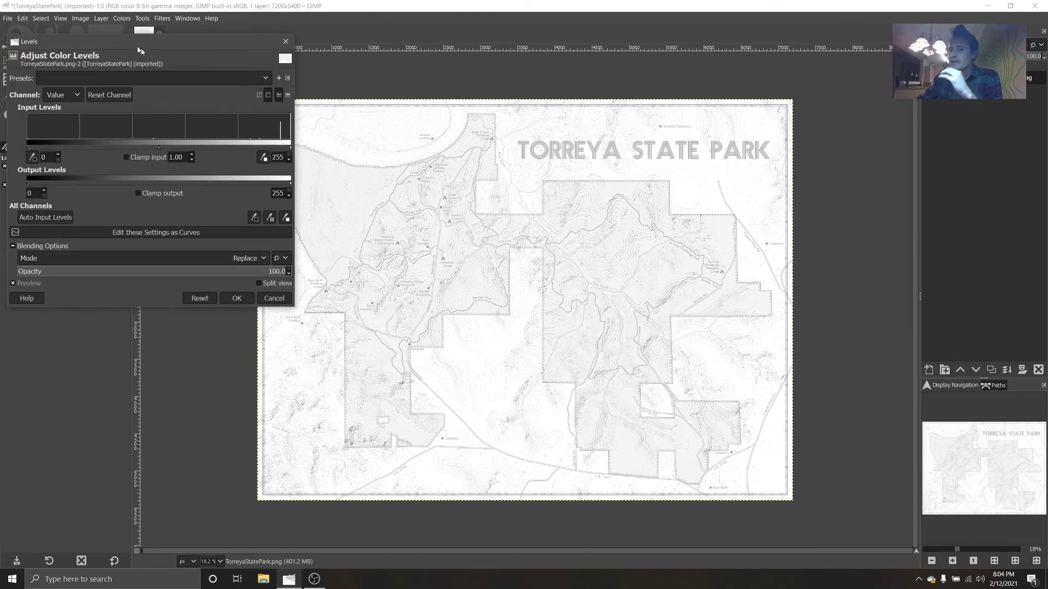
{"action": "left_click_drag", "start_coordinate": [138, 47], "coordinate": [370, 126]}
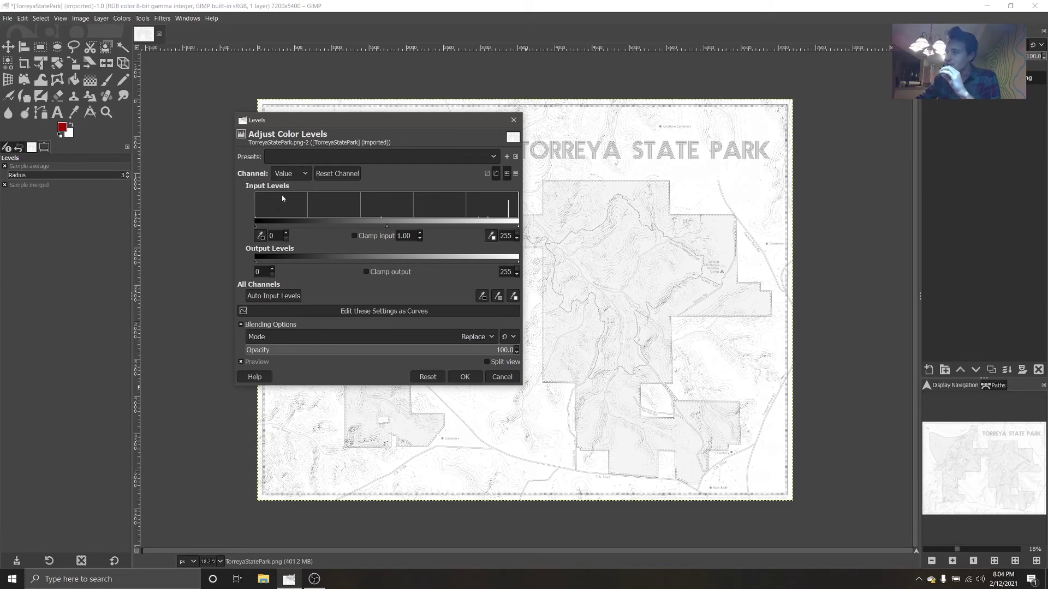
{"action": "left_click_drag", "start_coordinate": [338, 123], "coordinate": [122, 79]}
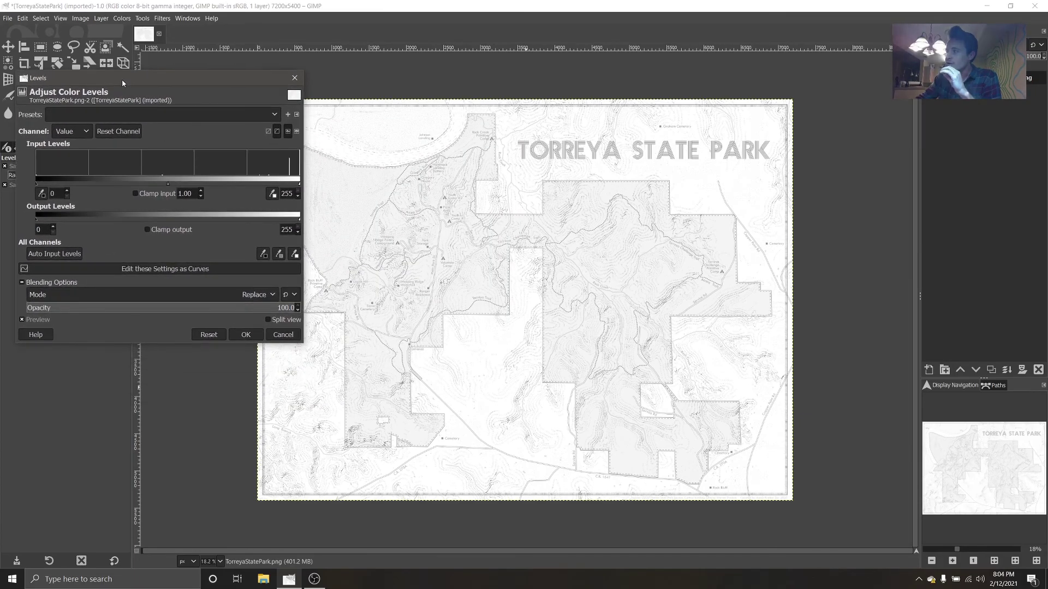
{"action": "left_click", "coordinate": [951, 561]}
{"action": "left_click", "coordinate": [951, 561]}
{"action": "left_click", "coordinate": [952, 561]}
{"action": "left_click", "coordinate": [951, 561]}
{"action": "left_click", "coordinate": [951, 561]}
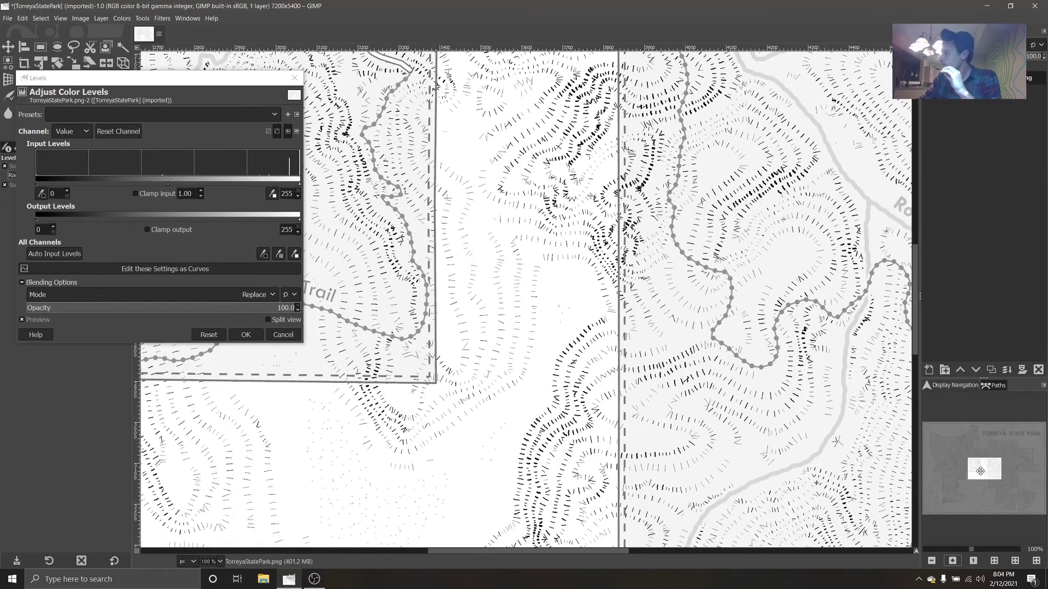
{"action": "left_click_drag", "start_coordinate": [981, 473], "coordinate": [970, 466]}
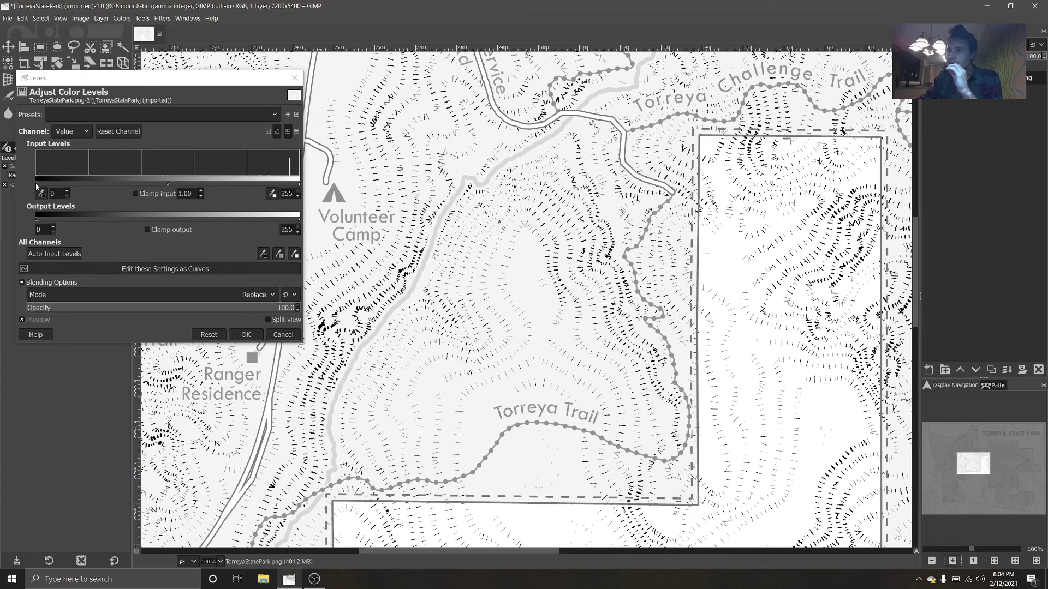
Step: Raise the black input level and toggle Preview to compare darker lines with the original
{"action": "left_click_drag", "start_coordinate": [37, 184], "coordinate": [112, 186]}
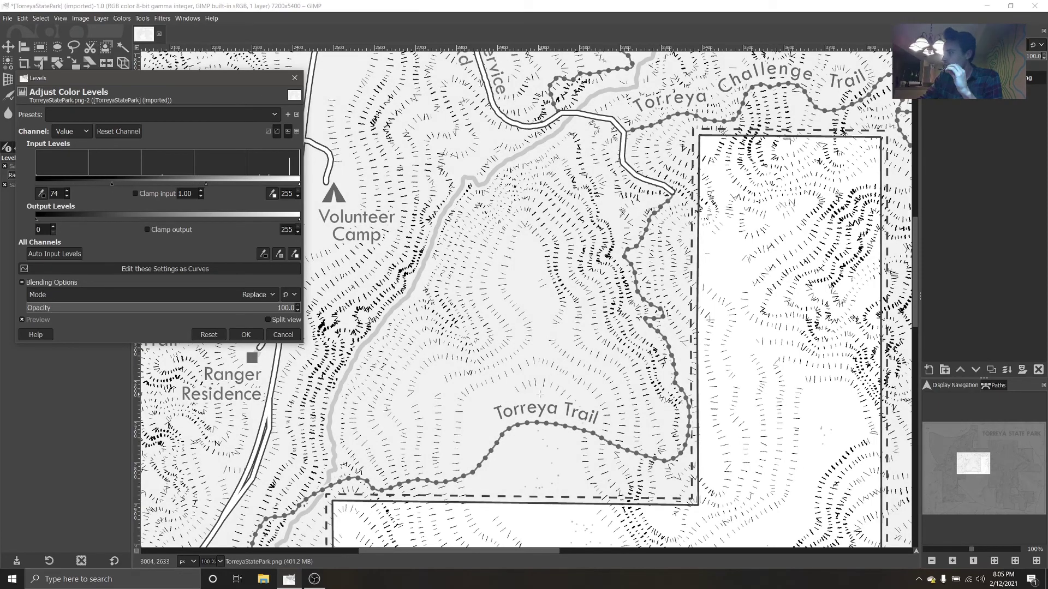
{"action": "left_click", "coordinate": [22, 322]}
{"action": "left_click", "coordinate": [22, 322]}
{"action": "left_click", "coordinate": [22, 321]}
{"action": "left_click", "coordinate": [23, 320]}
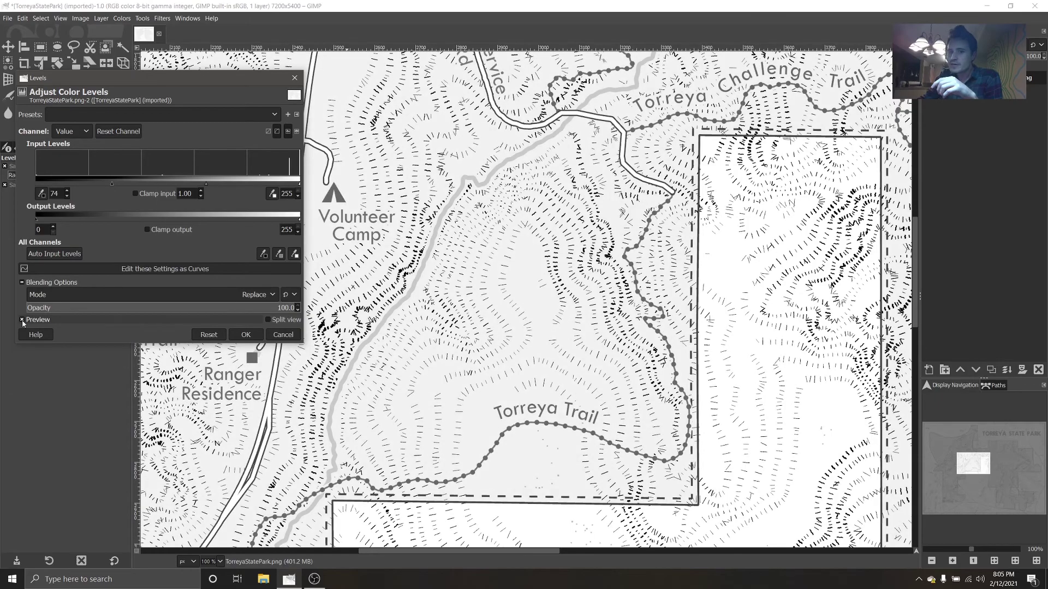
{"action": "left_click", "coordinate": [23, 321]}
{"action": "left_click", "coordinate": [22, 320]}
{"action": "left_click", "coordinate": [22, 321]}
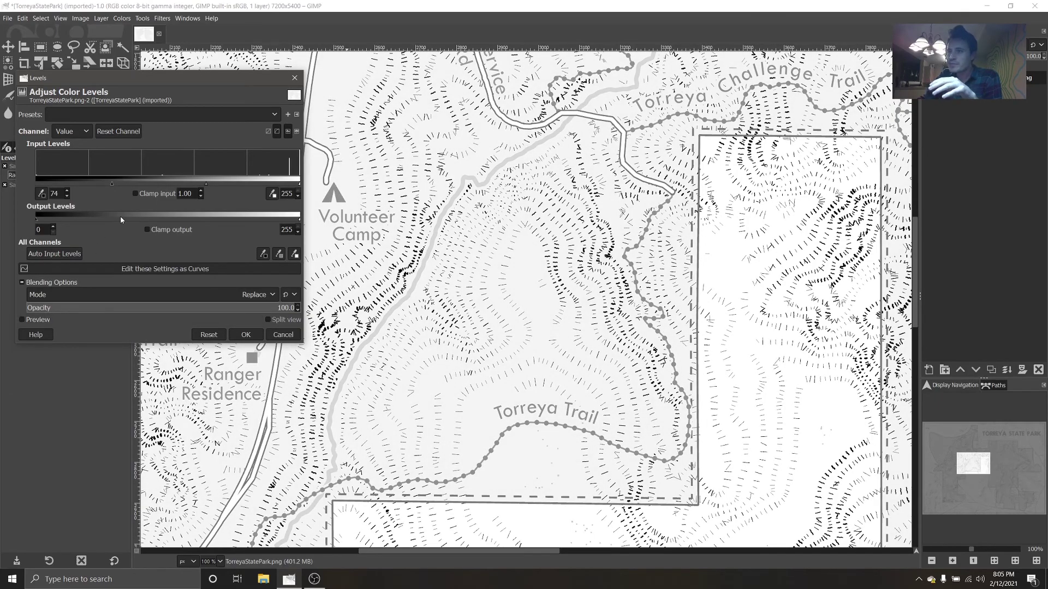
Step: Push the black input level further to 110 and compare the preview against the original again
{"action": "left_click_drag", "start_coordinate": [112, 187], "coordinate": [150, 186]}
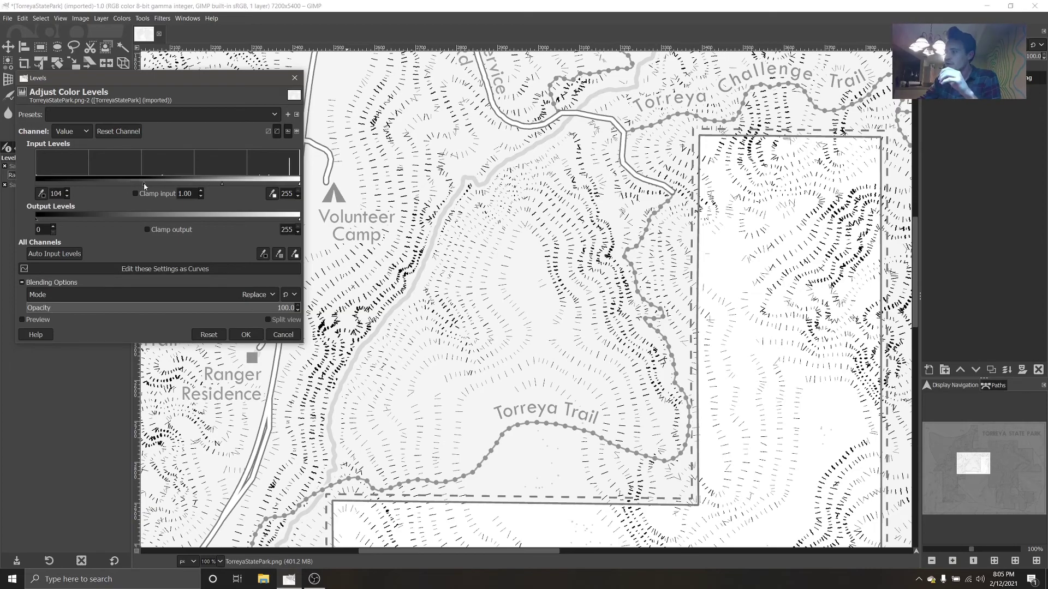
{"action": "left_click", "coordinate": [21, 319]}
{"action": "left_click", "coordinate": [22, 319]}
{"action": "left_click", "coordinate": [22, 320]}
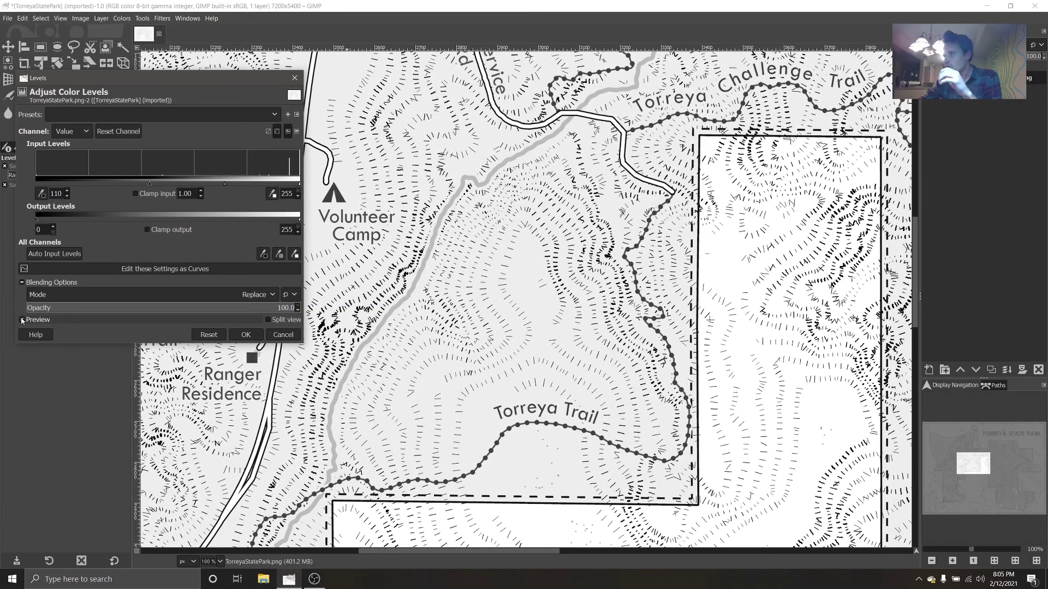
{"action": "left_click", "coordinate": [22, 320]}
{"action": "left_click", "coordinate": [22, 320]}
{"action": "left_click", "coordinate": [22, 320]}
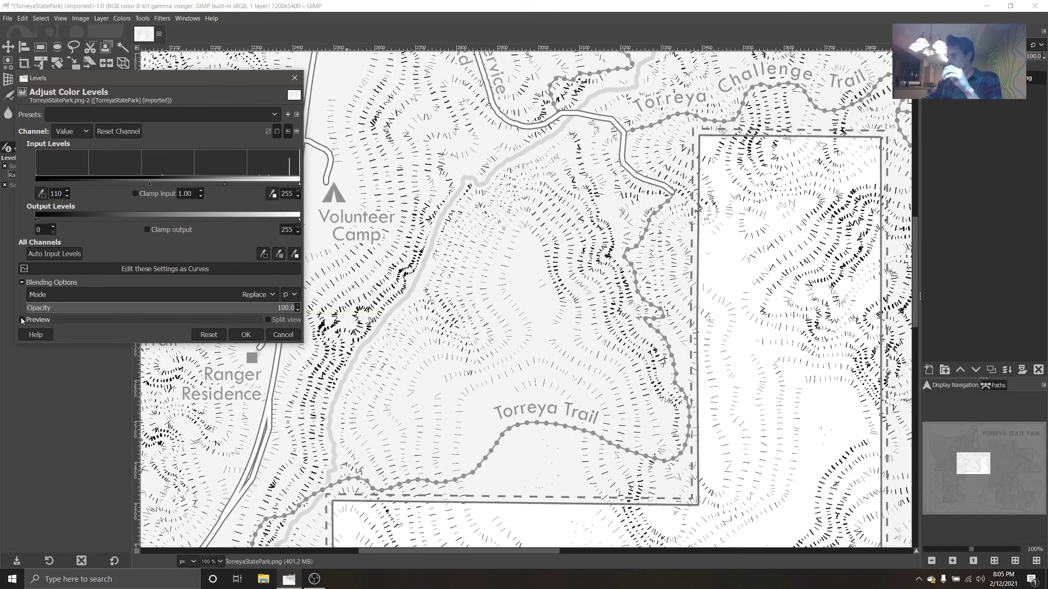
{"action": "left_click", "coordinate": [22, 319]}
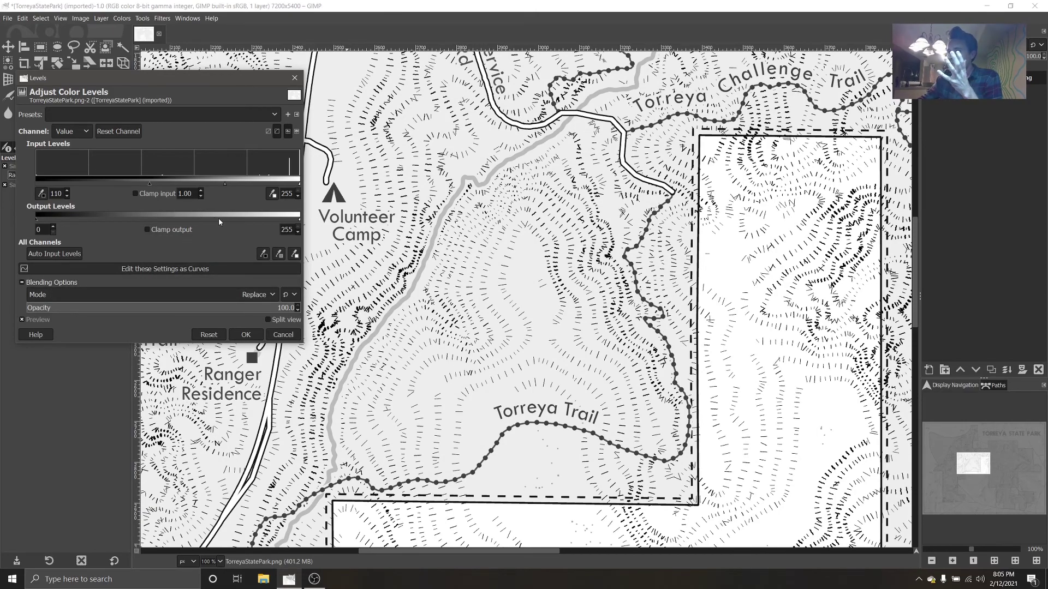
Step: Confirm the Levels black point of 110 and zoom out to fit the whole darkened map
{"action": "left_click", "coordinate": [243, 335]}
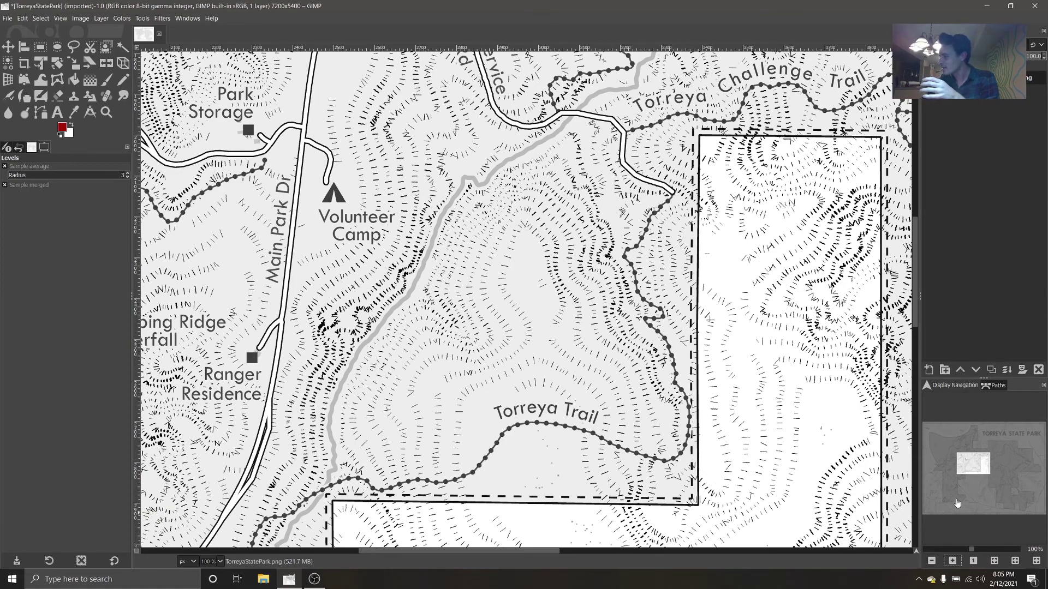
{"action": "left_click", "coordinate": [933, 561]}
{"action": "left_click", "coordinate": [933, 561]}
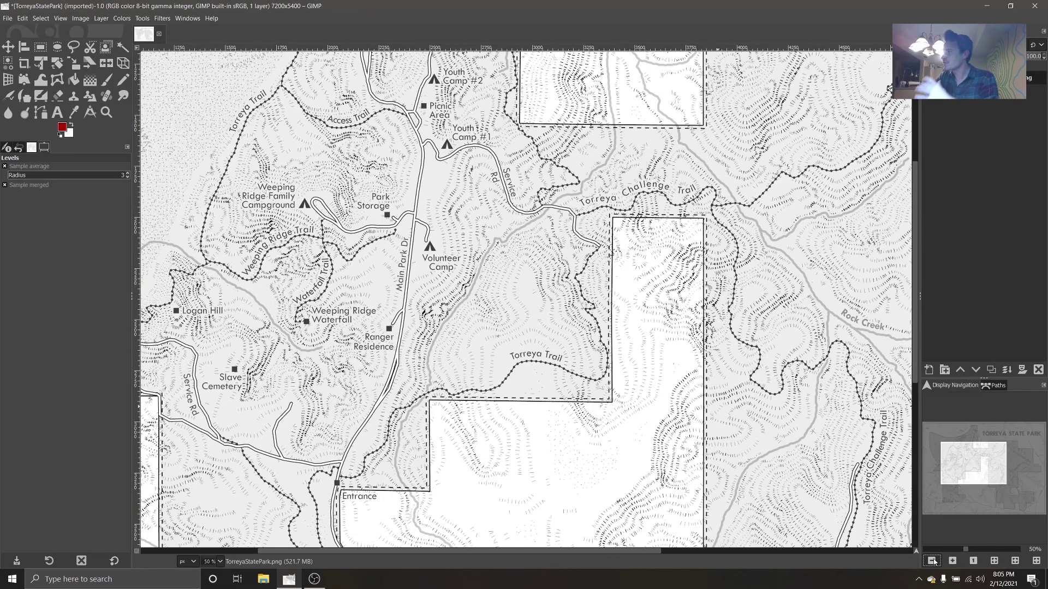
{"action": "left_click", "coordinate": [933, 561]}
{"action": "left_click", "coordinate": [993, 561]}
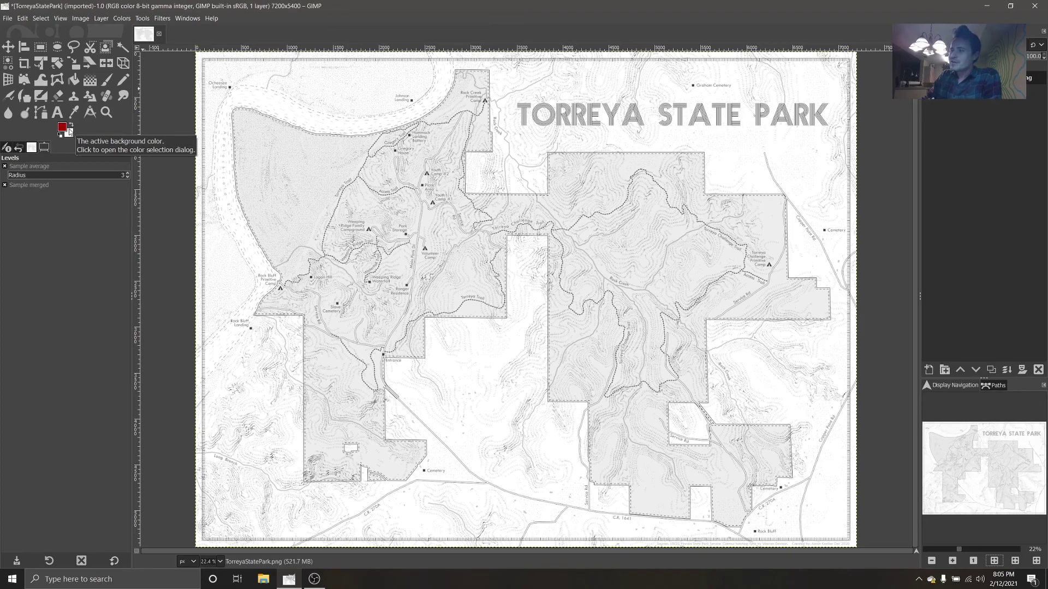
Step: Pick a dark red foreground colour, swap foreground and background, then swap back to red foreground
{"action": "left_click", "coordinate": [64, 127]}
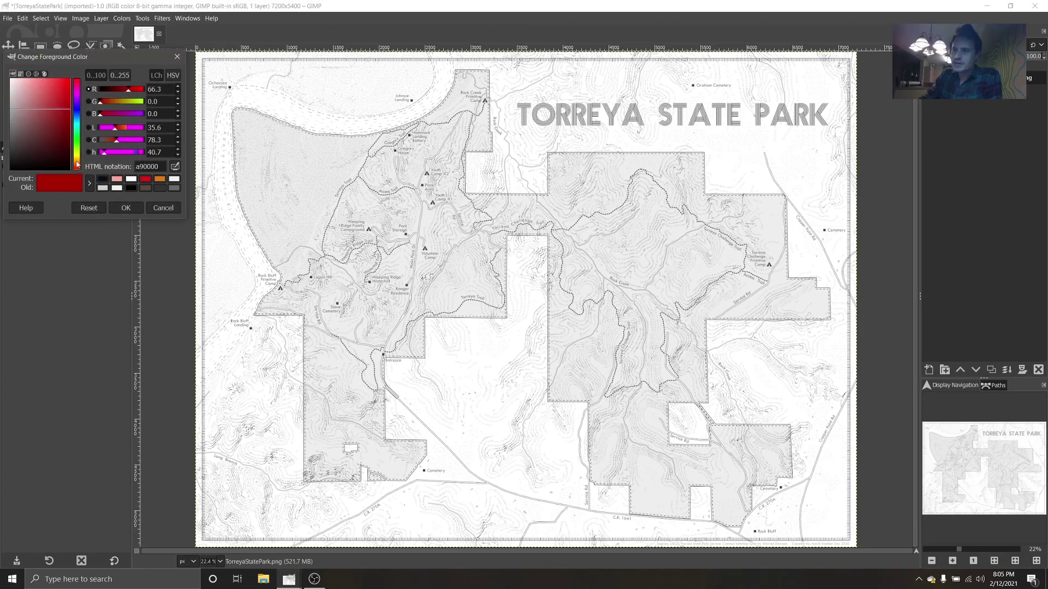
{"action": "left_click", "coordinate": [126, 209]}
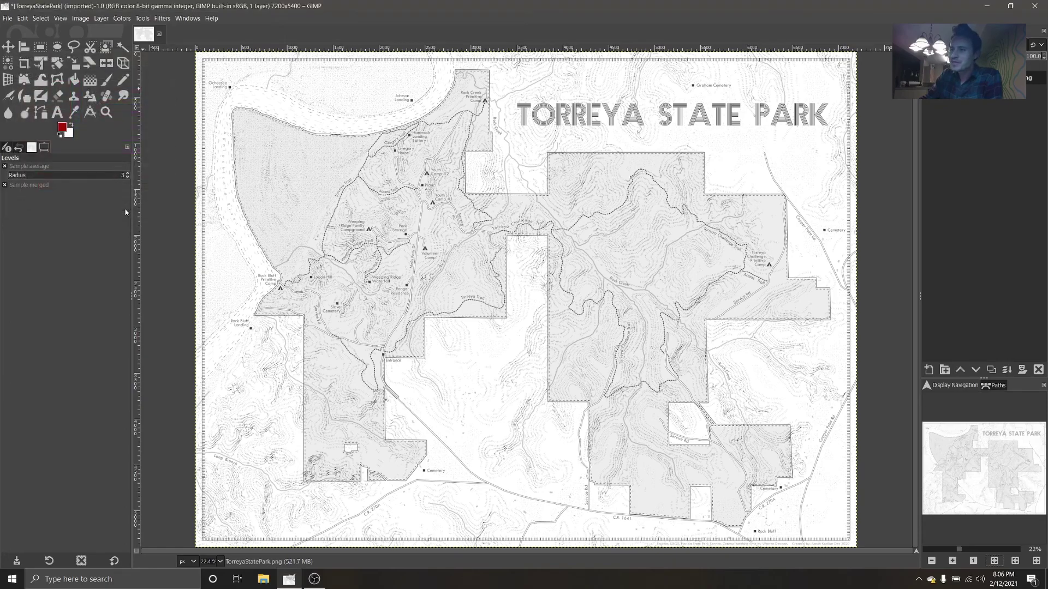
{"action": "left_click", "coordinate": [72, 126]}
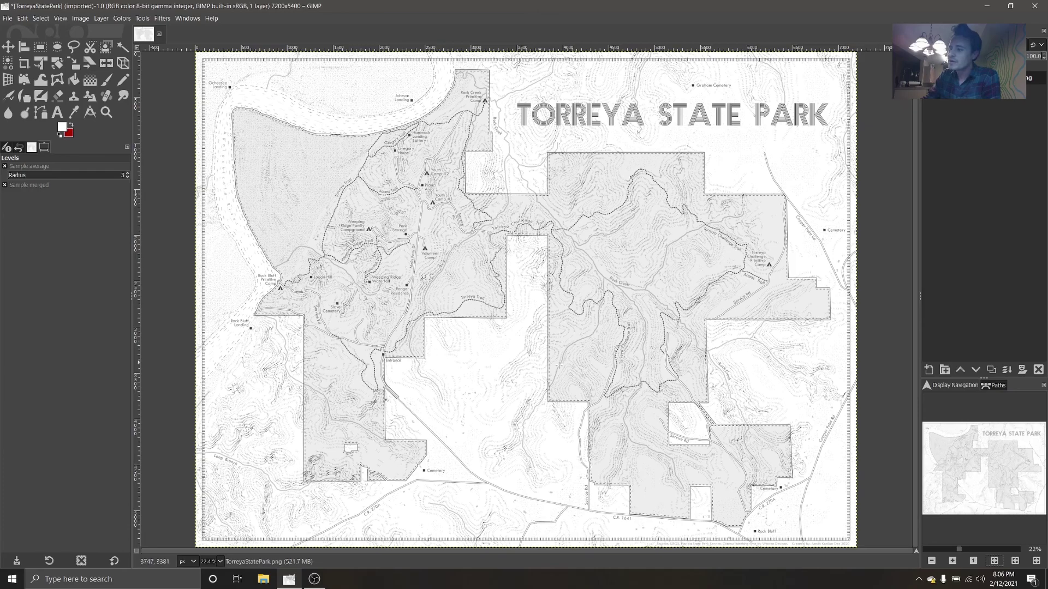
{"action": "left_click", "coordinate": [952, 560]}
{"action": "left_click", "coordinate": [952, 560]}
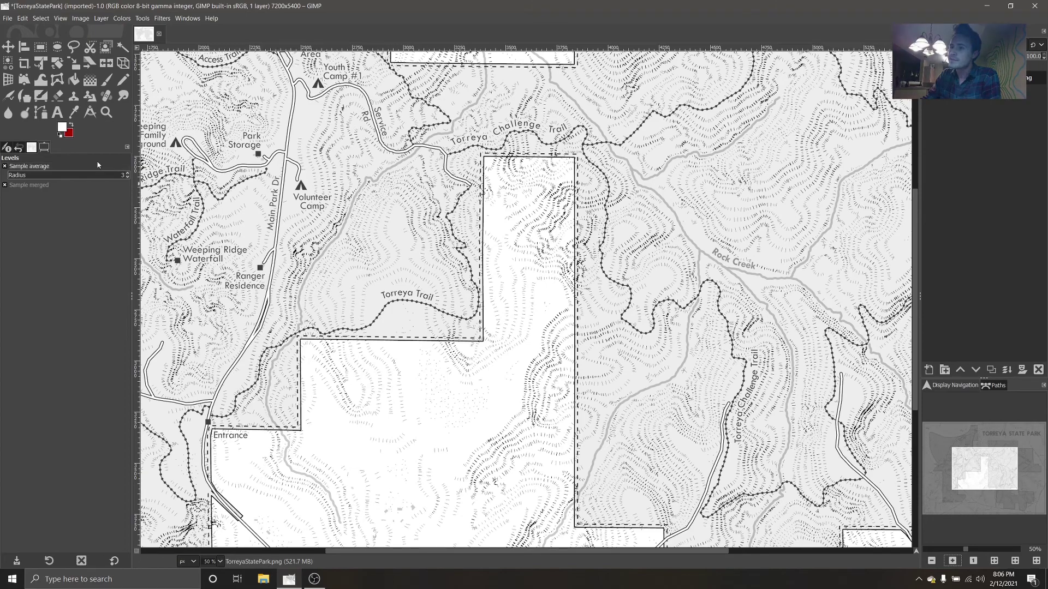
{"action": "left_click", "coordinate": [72, 126]}
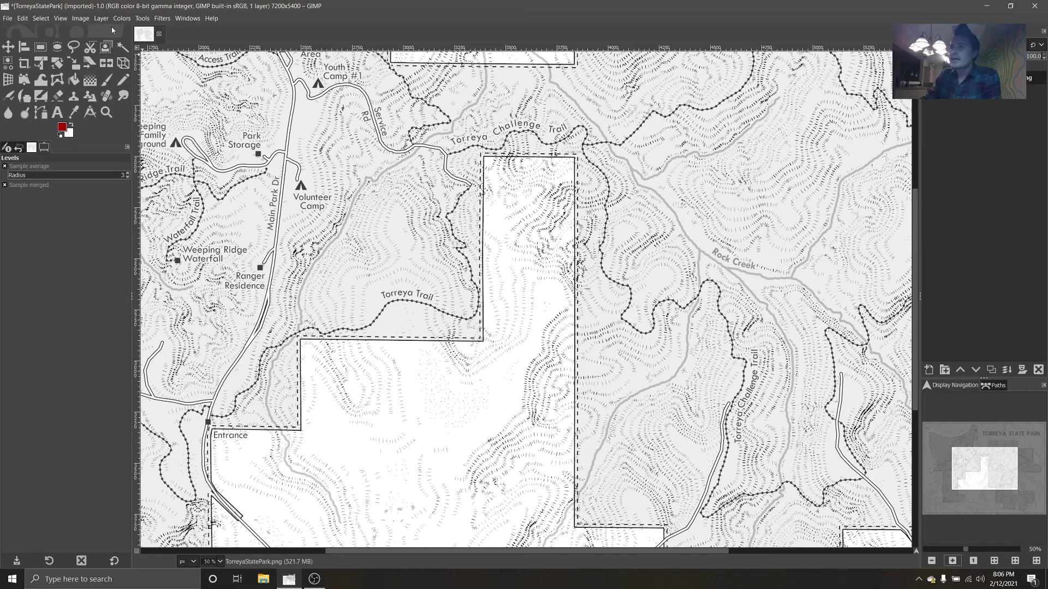
Step: Apply Colors > Map > Gradient Map to recolour the map in dark red and pink
{"action": "left_click", "coordinate": [122, 18]}
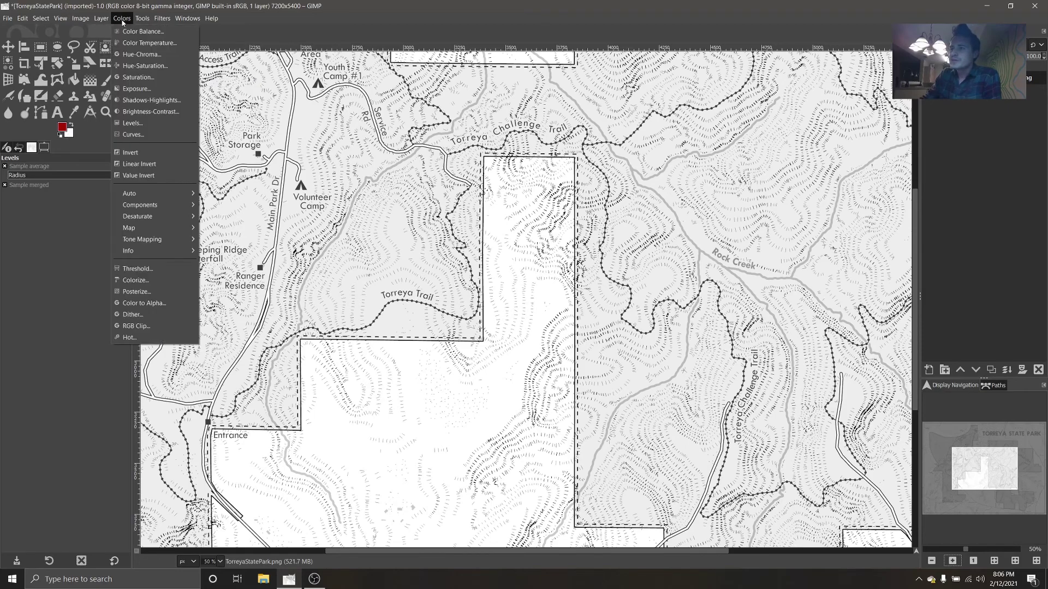
{"action": "mouse_move", "coordinate": [165, 230]}
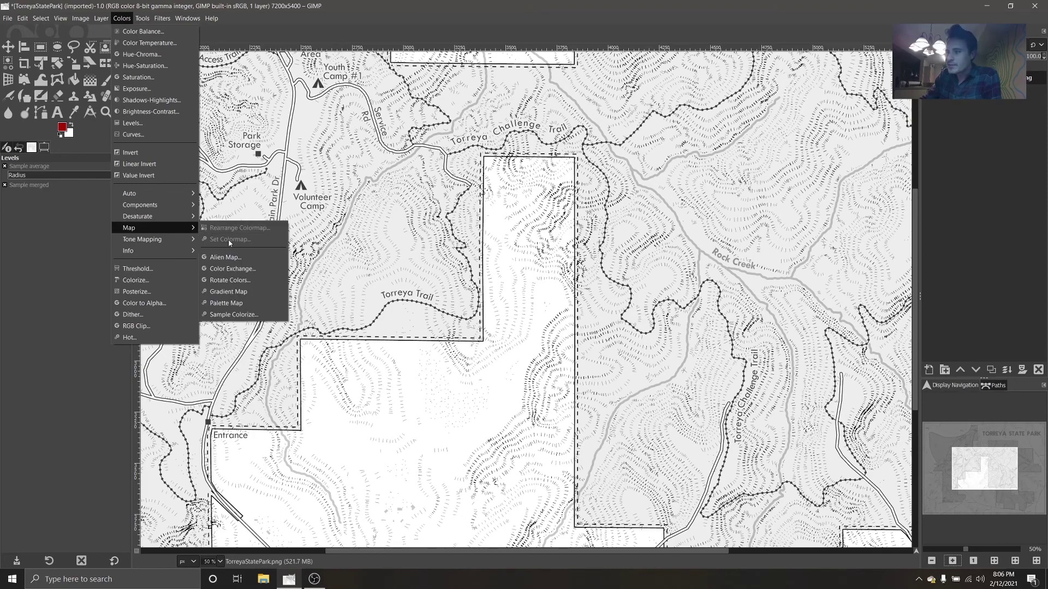
{"action": "left_click", "coordinate": [235, 293]}
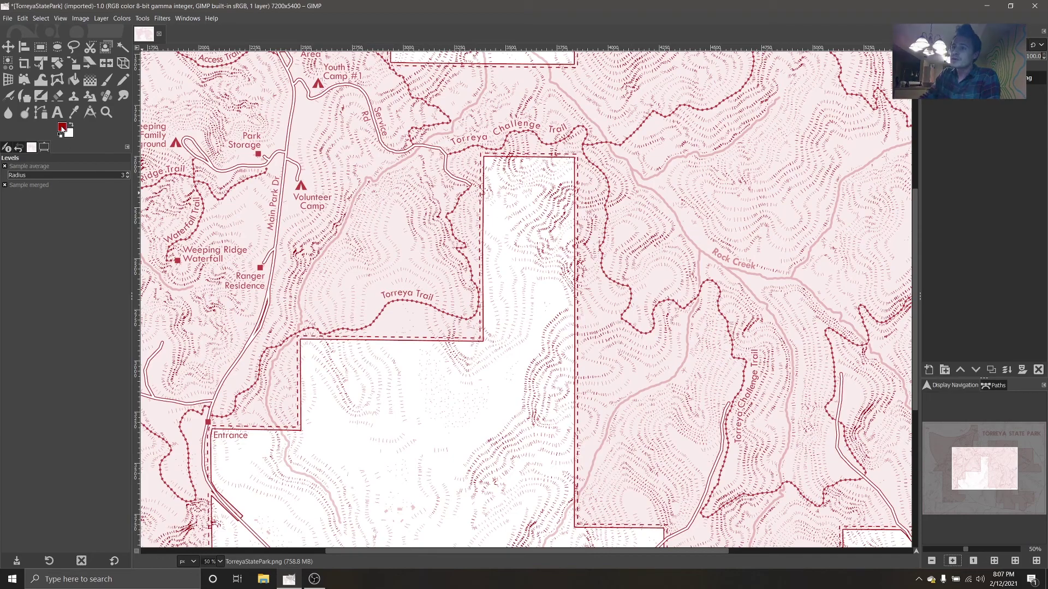
{"action": "left_click", "coordinate": [993, 561]}
Step: Zoom in and pan from the title and Rock Creek down to the Entrance area
{"action": "left_click", "coordinate": [952, 561]}
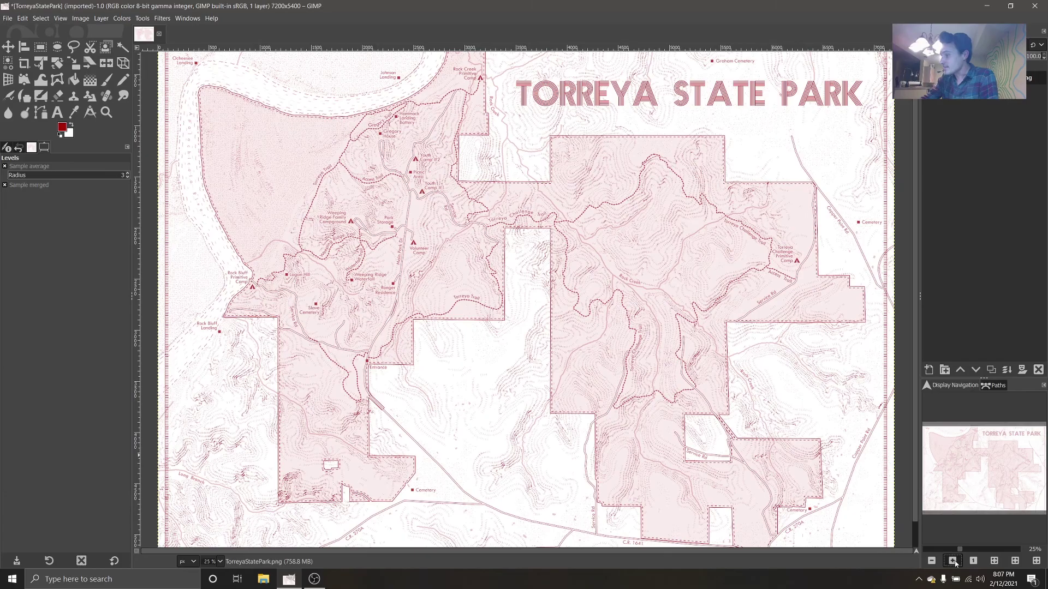
{"action": "left_click", "coordinate": [952, 561]}
{"action": "left_click", "coordinate": [952, 561]}
{"action": "left_click", "coordinate": [952, 561]}
{"action": "left_click_drag", "start_coordinate": [972, 481], "coordinate": [959, 447]}
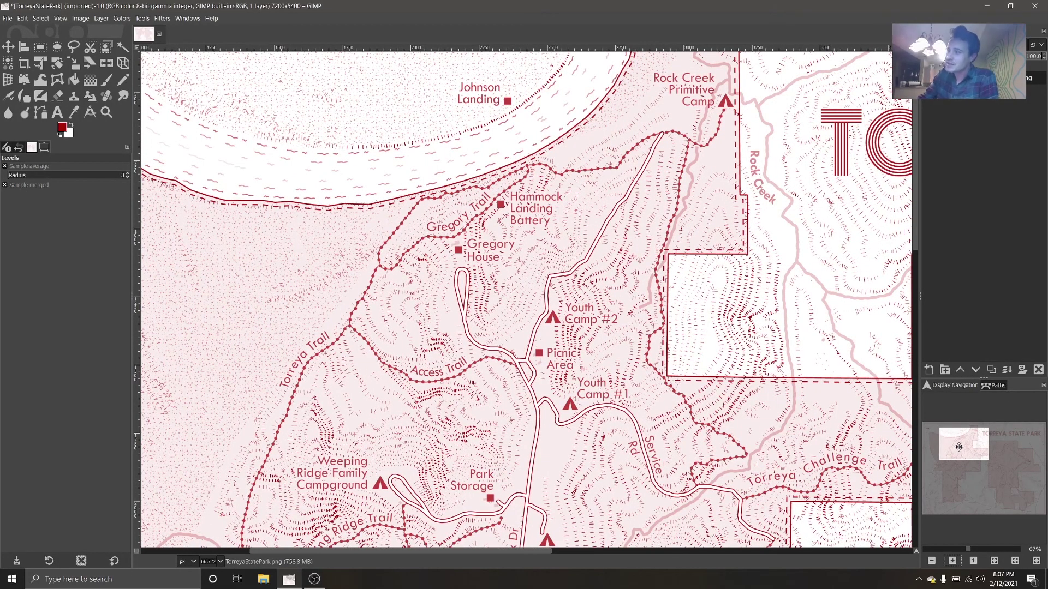
{"action": "left_click_drag", "start_coordinate": [959, 447], "coordinate": [1018, 436]}
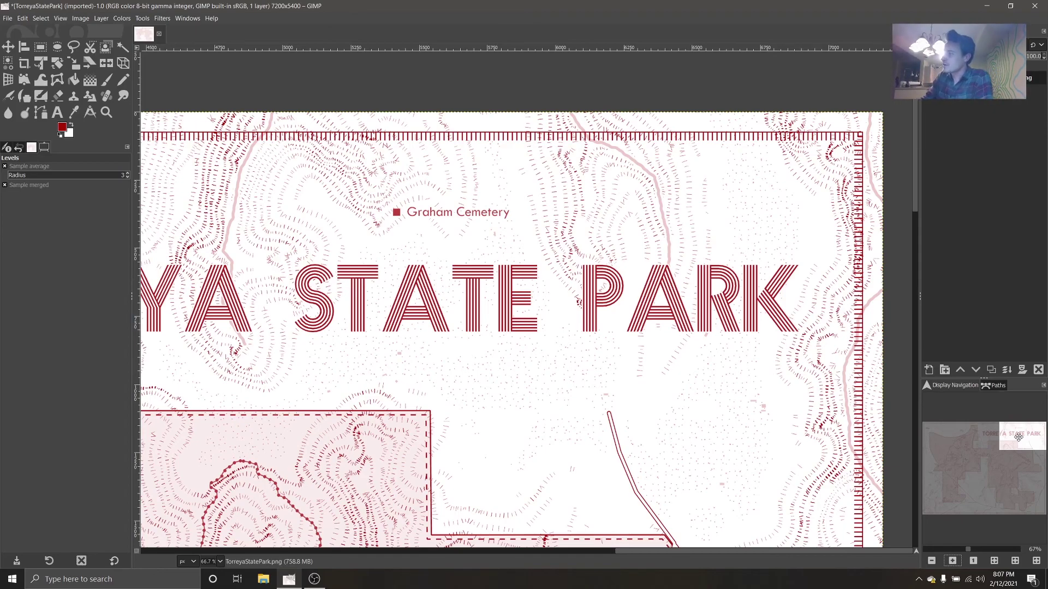
{"action": "left_click_drag", "start_coordinate": [1018, 437], "coordinate": [939, 503]}
{"action": "scroll", "coordinate": [939, 503], "scroll_direction": "down", "scroll_amount": 2}
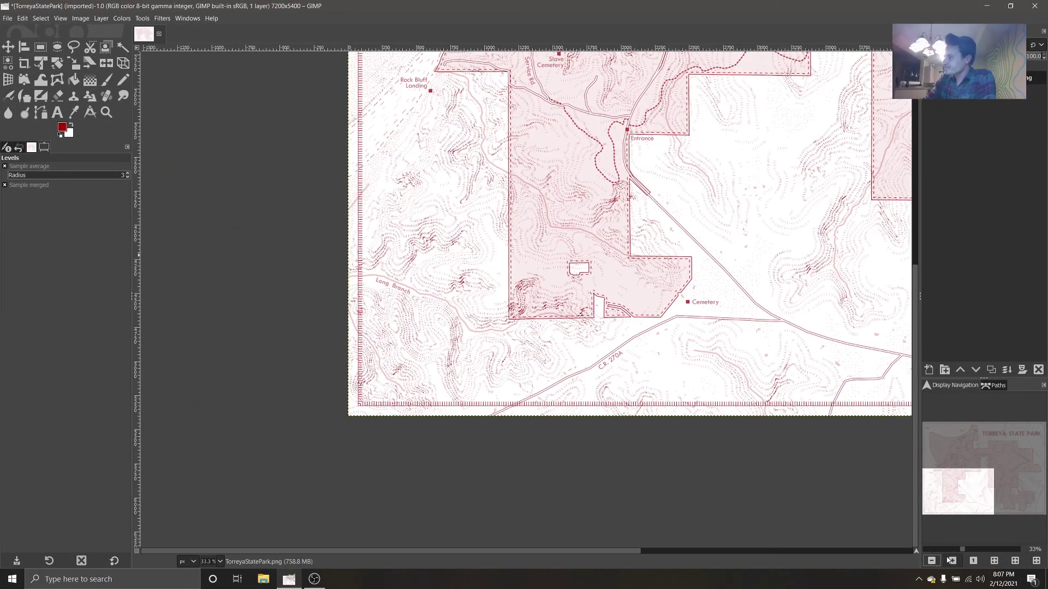
{"action": "left_click", "coordinate": [960, 495]}
{"action": "scroll", "coordinate": [960, 494], "scroll_direction": "down", "scroll_amount": 1}
Step: Desaturate the red-and-pink map back to grey with Colors > Desaturate
{"action": "left_click", "coordinate": [994, 561]}
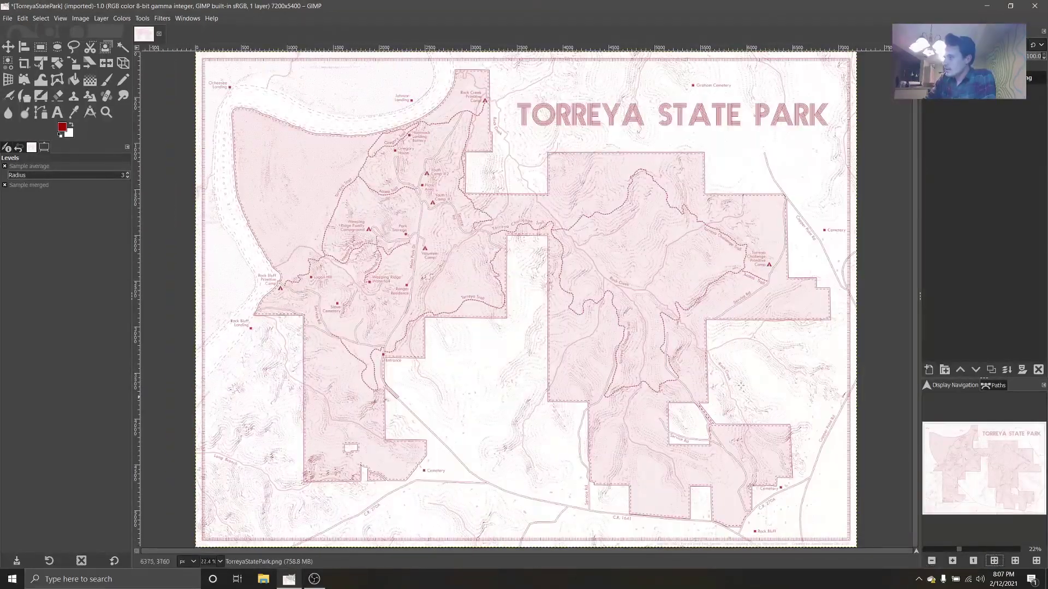
{"action": "left_click", "coordinate": [125, 20]}
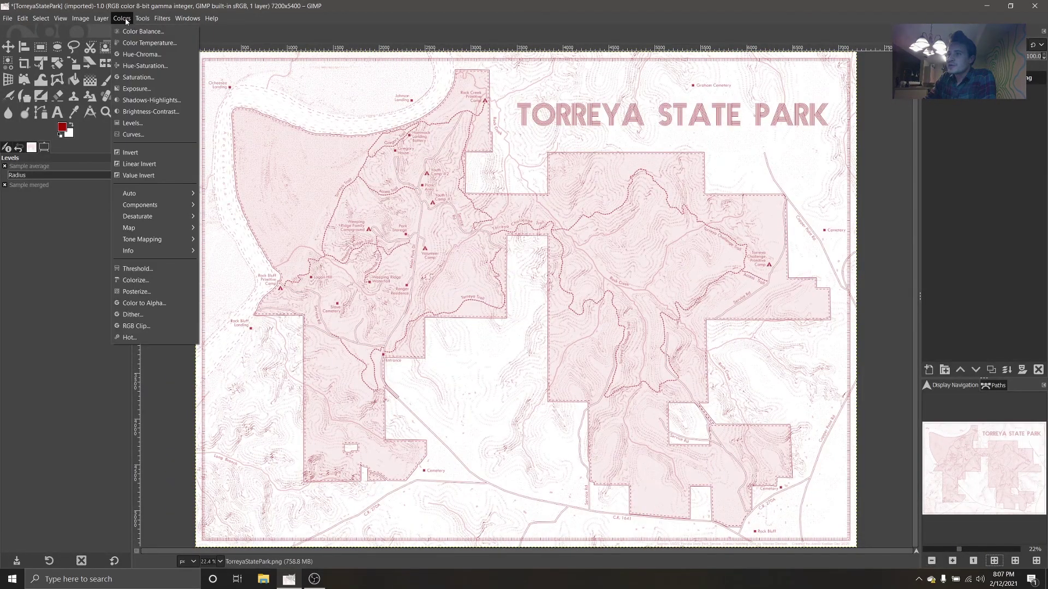
{"action": "mouse_move", "coordinate": [162, 219]}
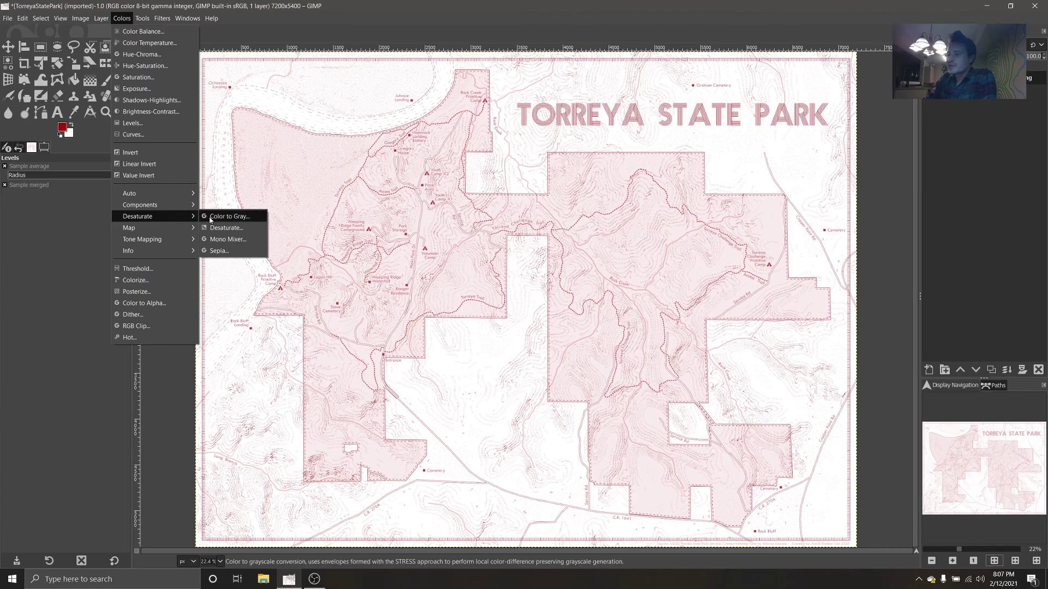
{"action": "left_click", "coordinate": [219, 228]}
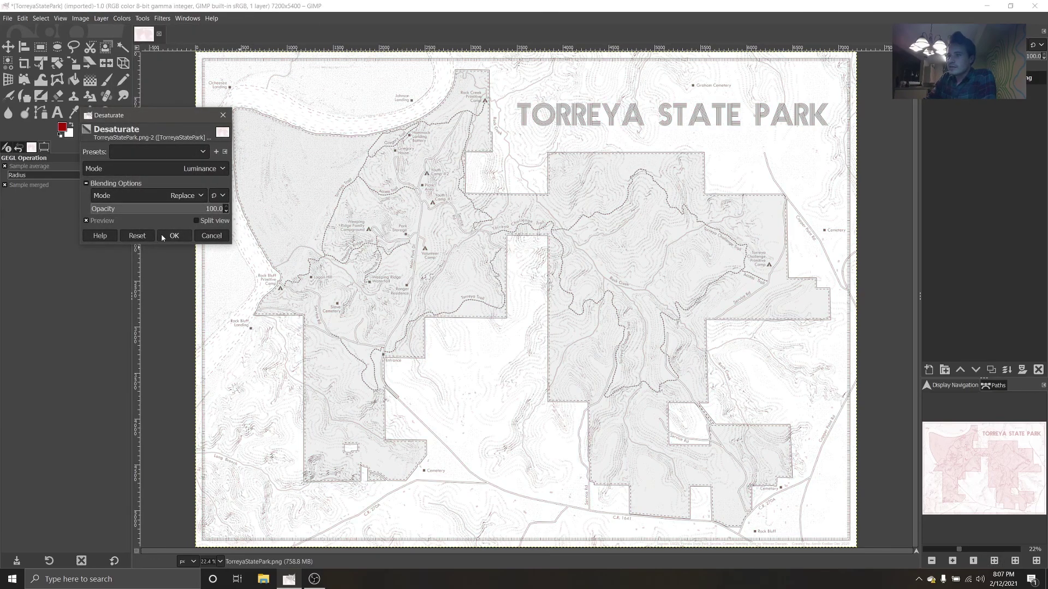
{"action": "left_click", "coordinate": [162, 237]}
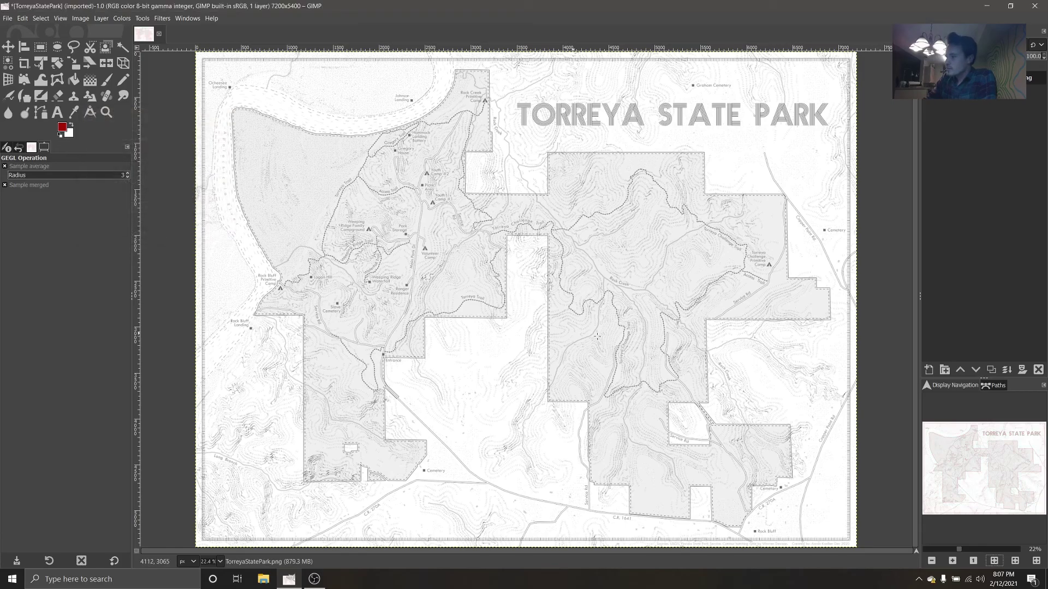
Step: Zoom to 50% and pan from the top-left corner to the campgrounds and trails
{"action": "left_click", "coordinate": [952, 560]}
{"action": "left_click", "coordinate": [952, 561]}
{"action": "left_click", "coordinate": [952, 560]}
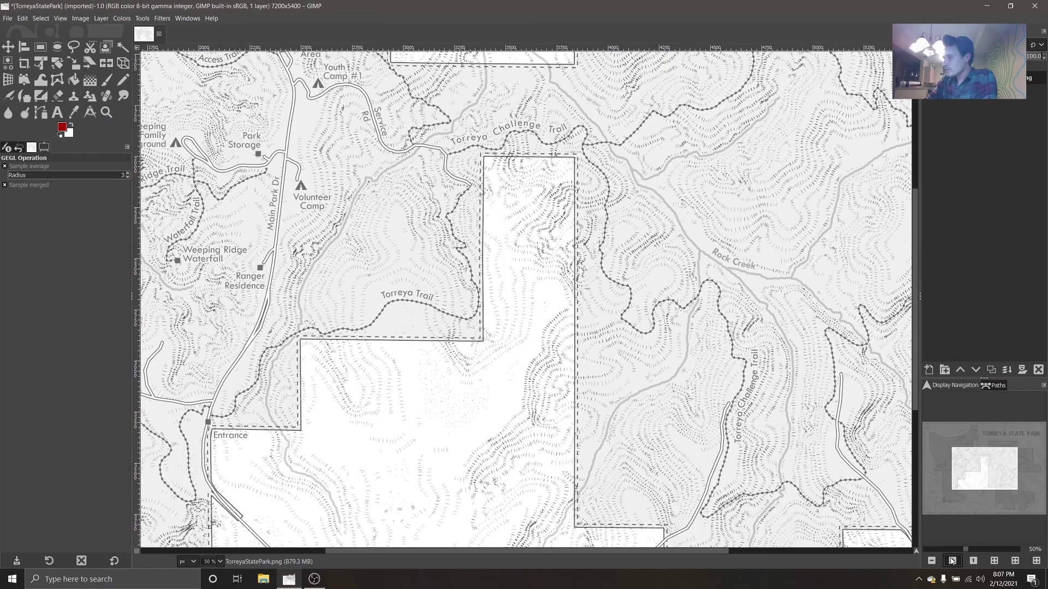
{"action": "left_click", "coordinate": [952, 560]}
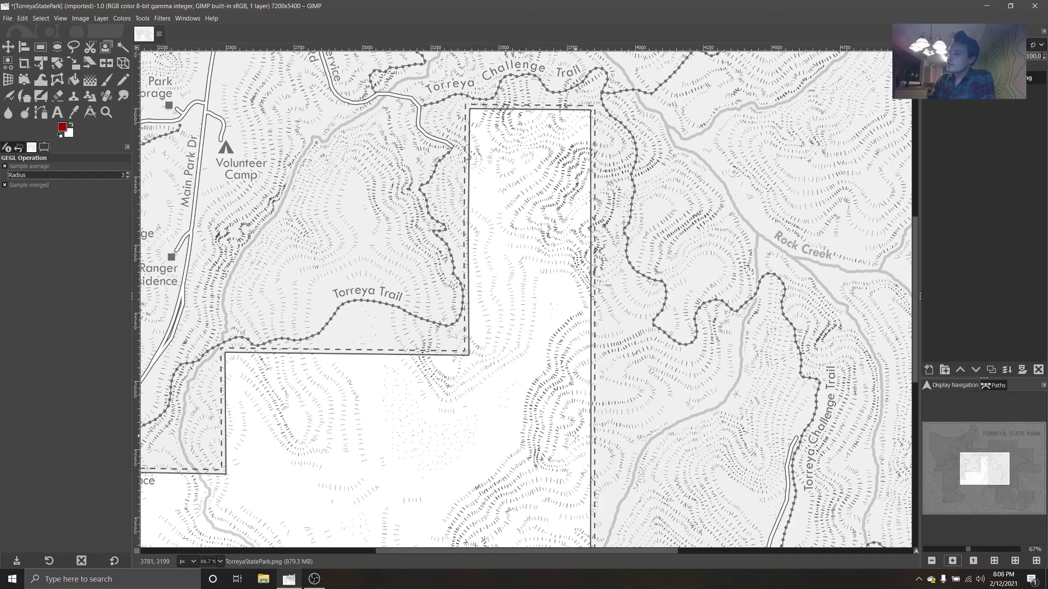
{"action": "left_click_drag", "start_coordinate": [944, 452], "coordinate": [939, 440]}
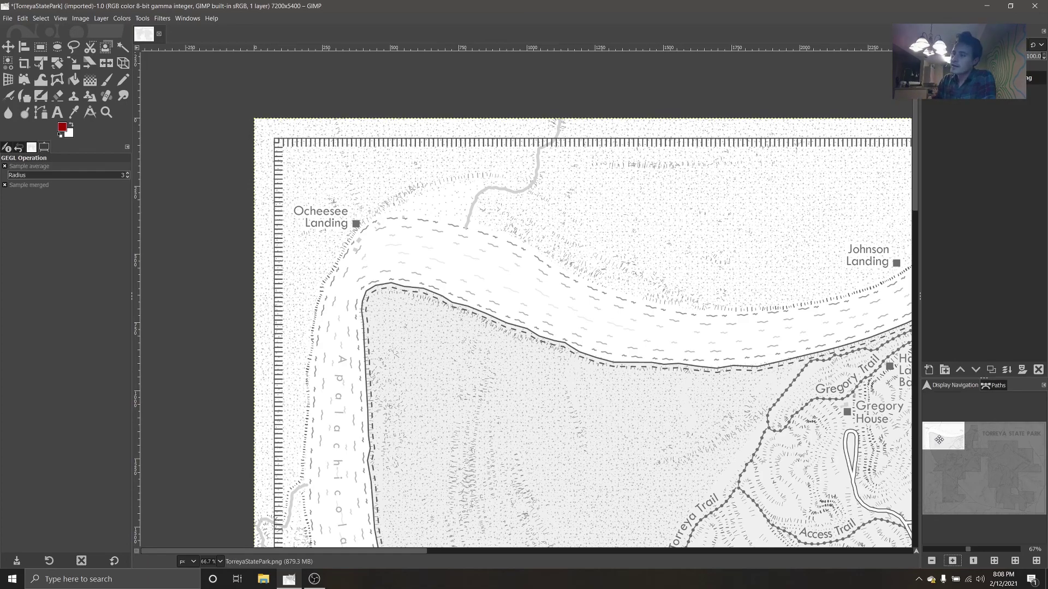
{"action": "left_click_drag", "start_coordinate": [942, 443], "coordinate": [988, 459]}
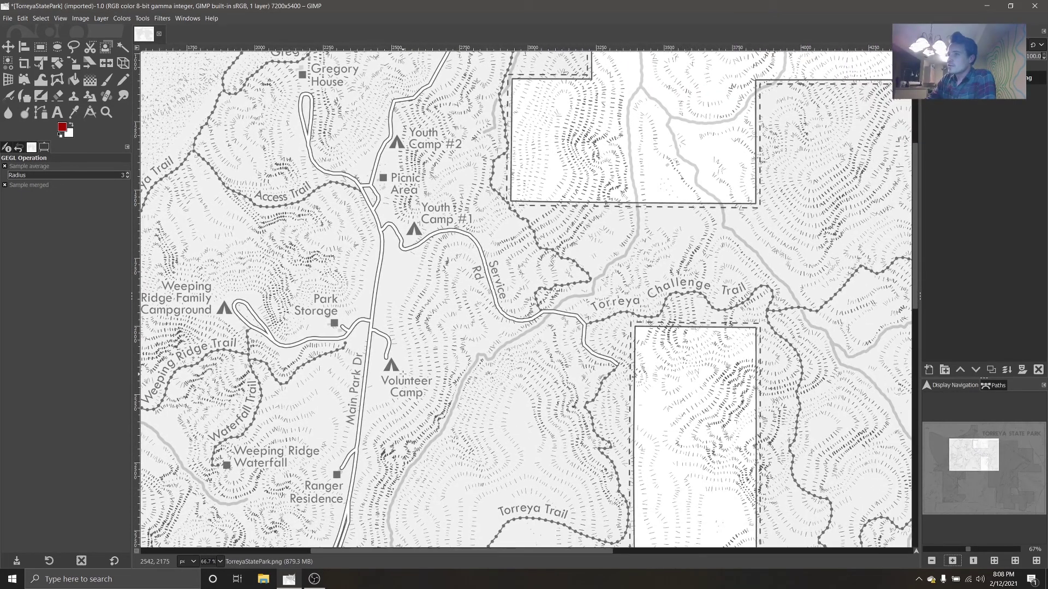
{"action": "left_click", "coordinate": [81, 18]}
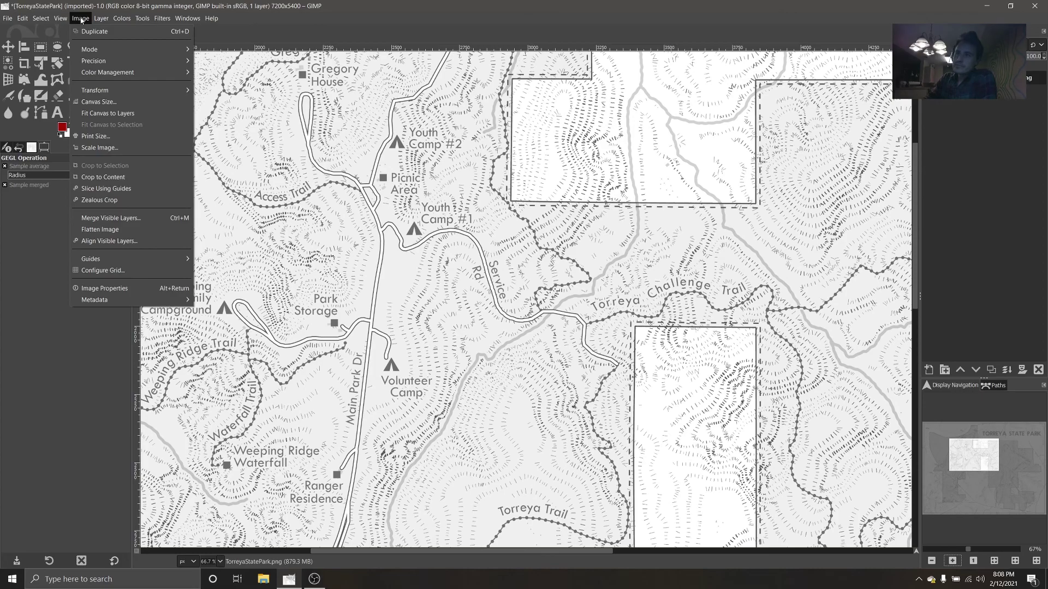
{"action": "mouse_move", "coordinate": [115, 18]}
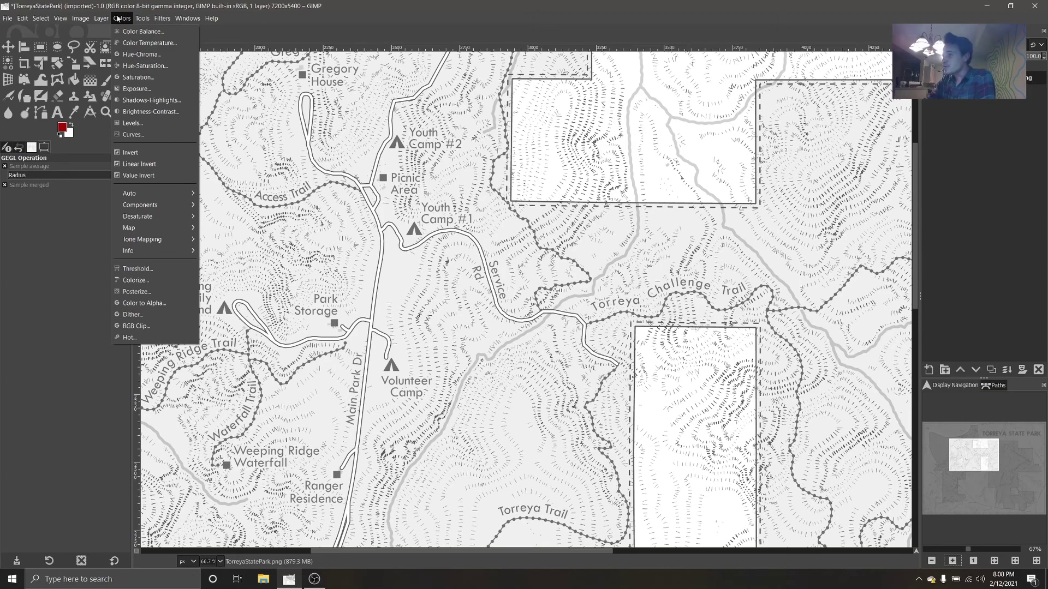
Step: Apply a second Levels pass with the black input point raised to 77
{"action": "left_click", "coordinate": [151, 123]}
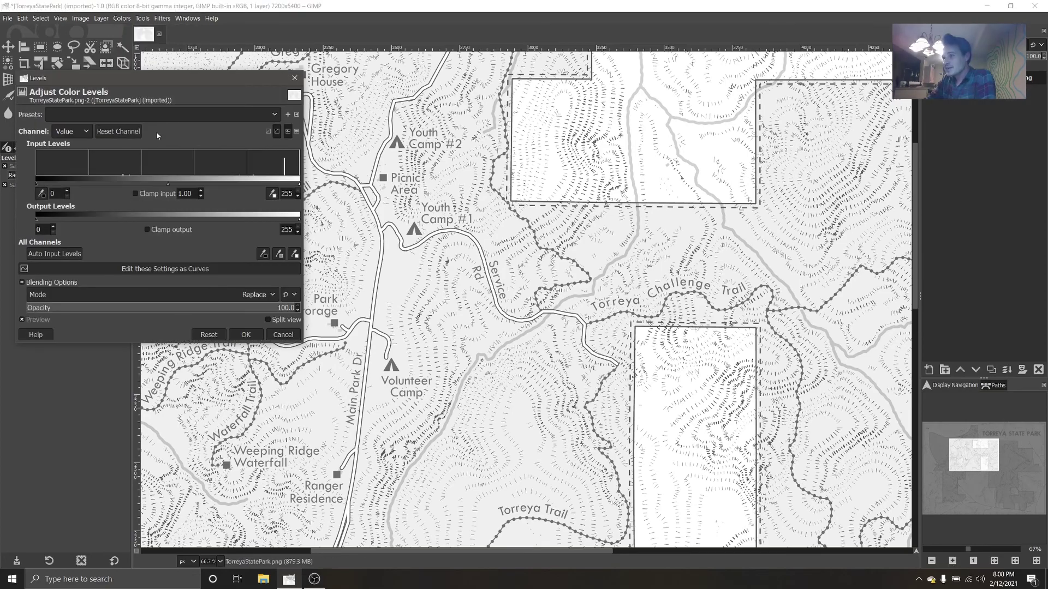
{"action": "left_click_drag", "start_coordinate": [146, 78], "coordinate": [194, 98]}
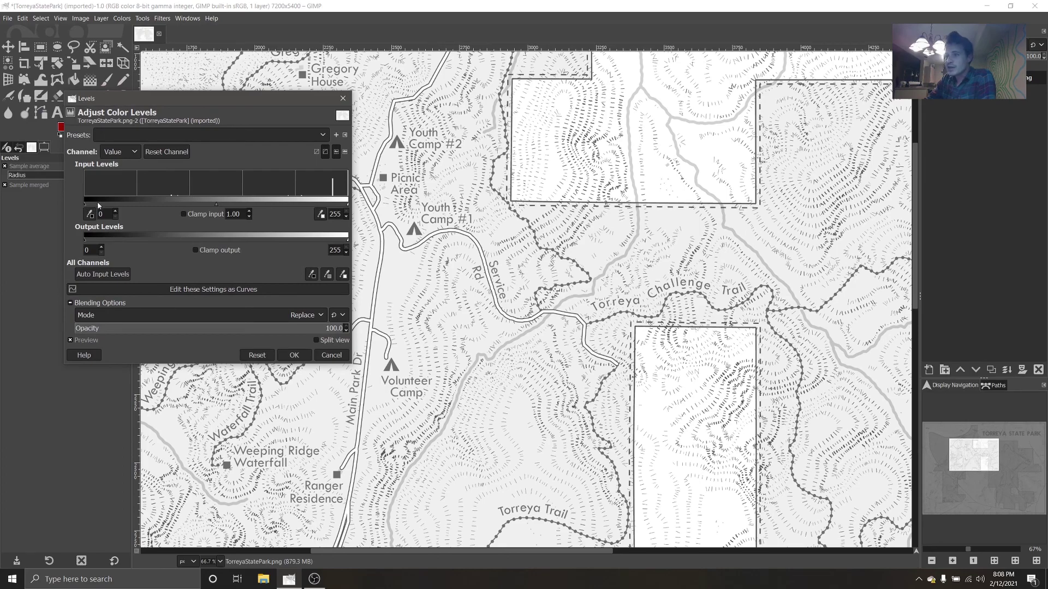
{"action": "left_click_drag", "start_coordinate": [94, 204], "coordinate": [162, 201]}
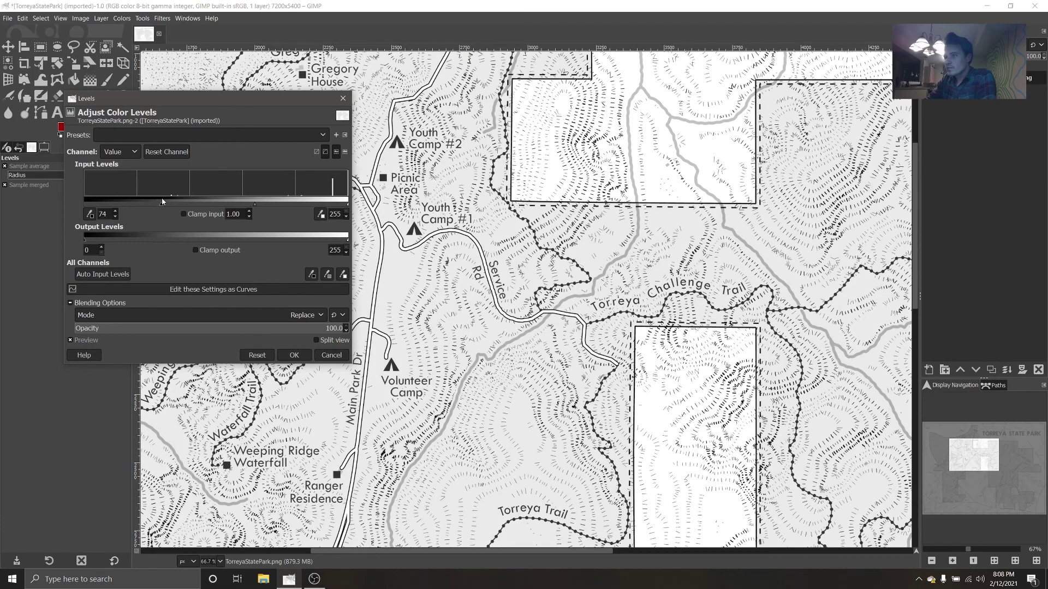
{"action": "left_click", "coordinate": [294, 355]}
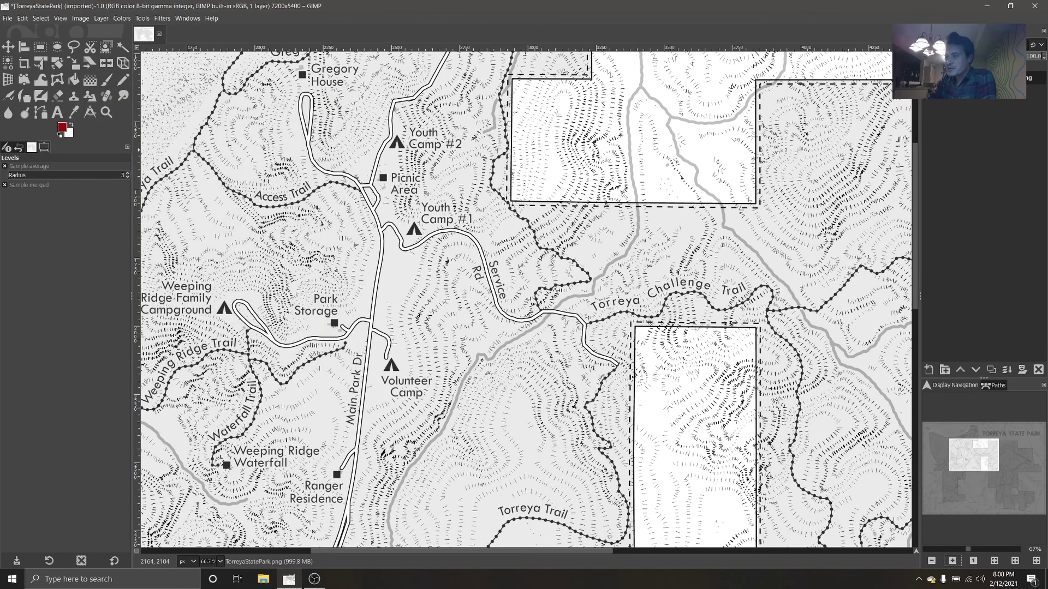
Step: Set the foreground colour to magenta ff00f6
{"action": "left_click", "coordinate": [62, 127]}
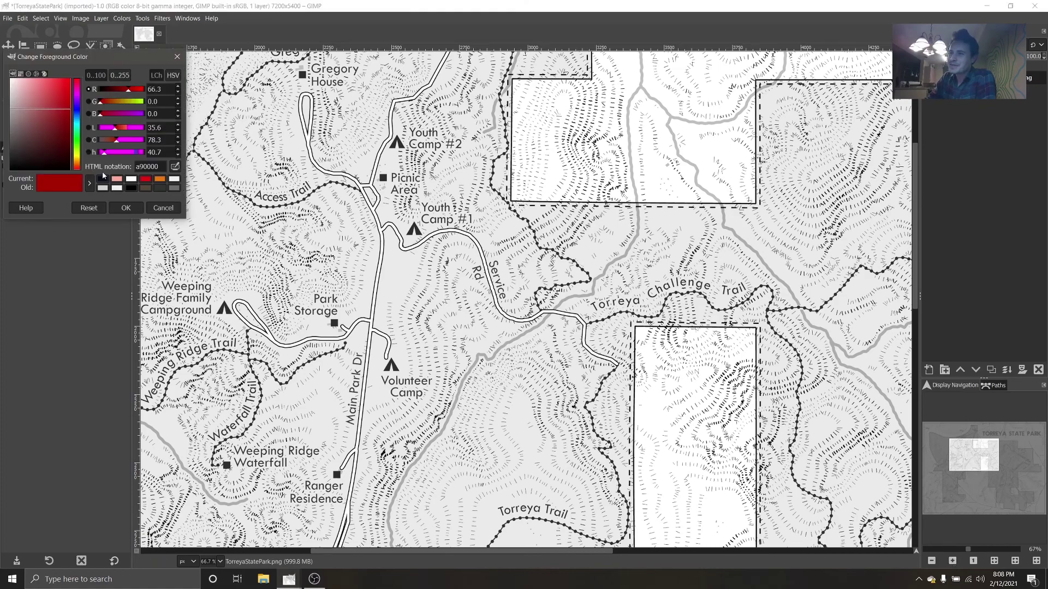
{"action": "left_click", "coordinate": [77, 137]}
{"action": "left_click_drag", "start_coordinate": [68, 134], "coordinate": [74, 92]}
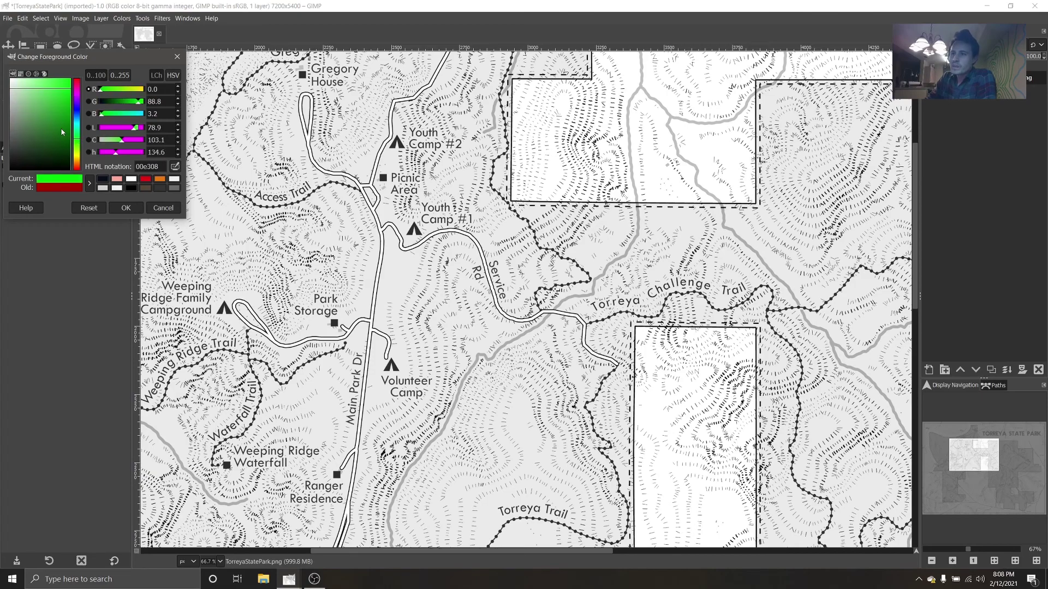
{"action": "left_click_drag", "start_coordinate": [62, 132], "coordinate": [77, 74]}
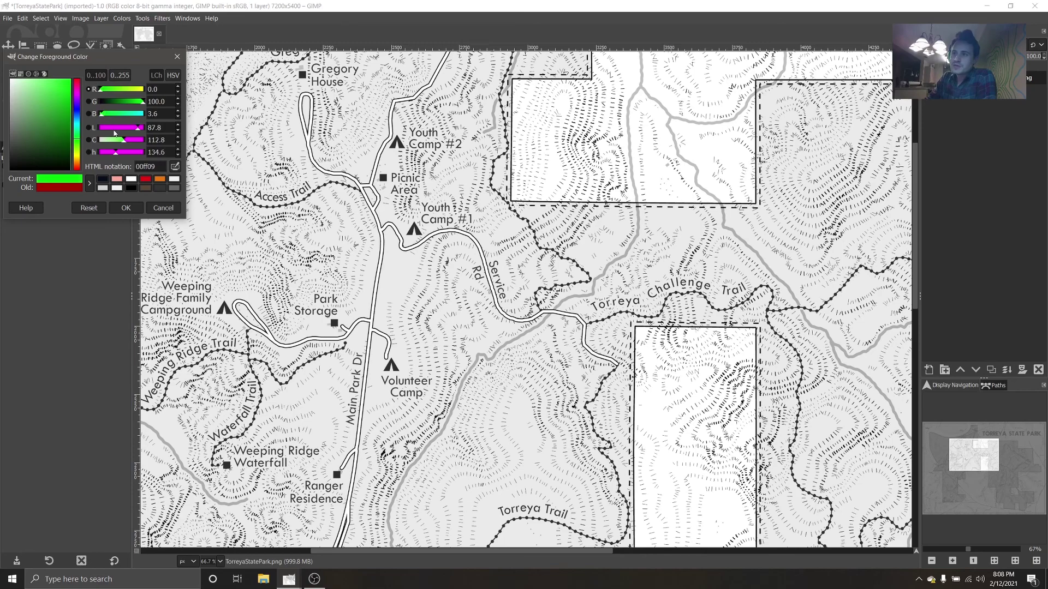
{"action": "left_click", "coordinate": [77, 96]}
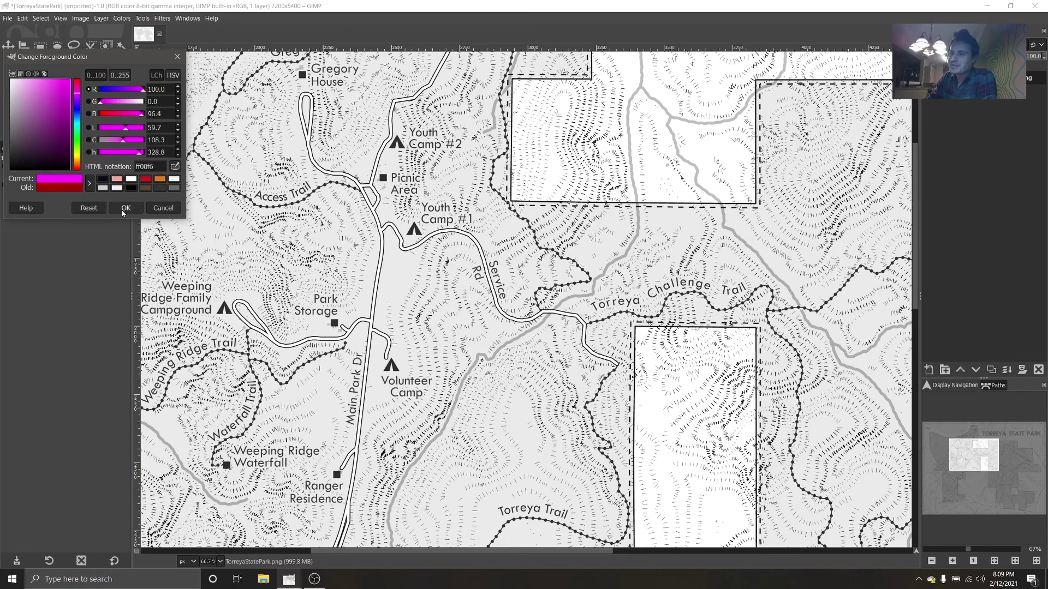
{"action": "left_click", "coordinate": [125, 207]}
Step: Apply Colors > Map > Gradient Map for magenta linework on pale pink
{"action": "left_click", "coordinate": [117, 19]}
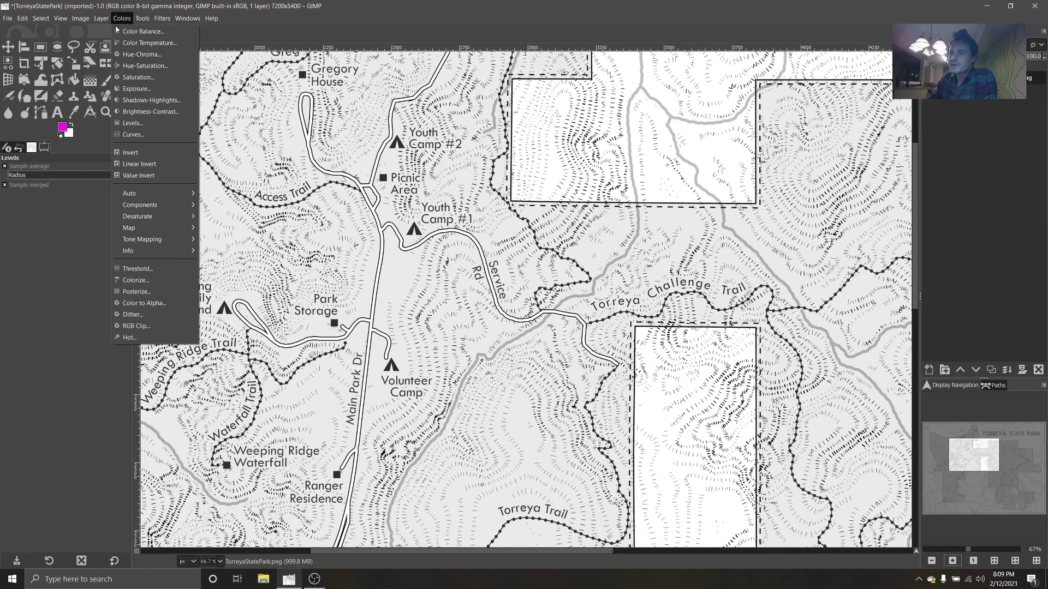
{"action": "mouse_move", "coordinate": [161, 229]}
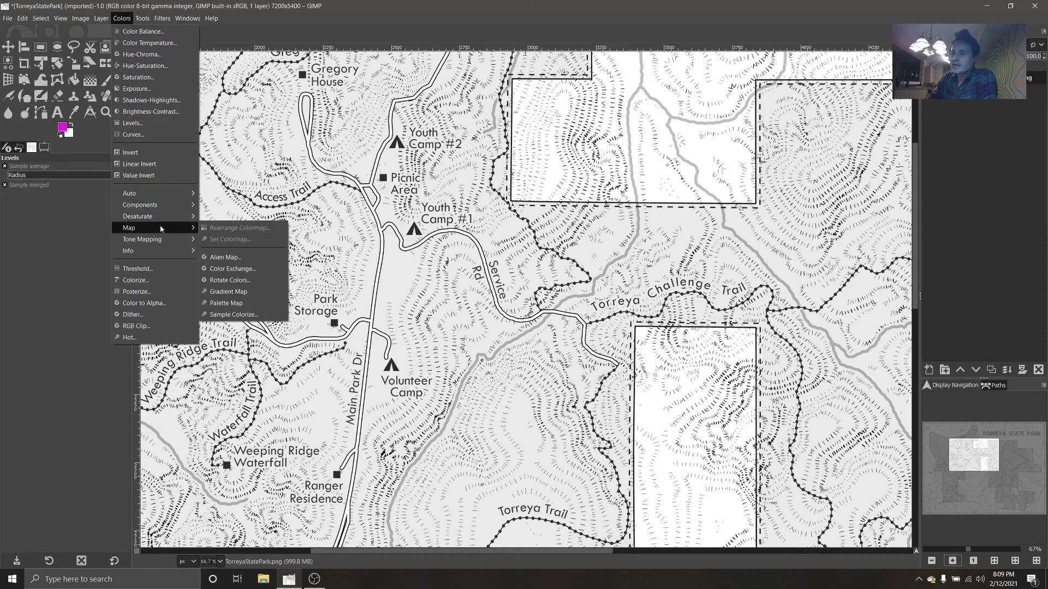
{"action": "left_click", "coordinate": [234, 293]}
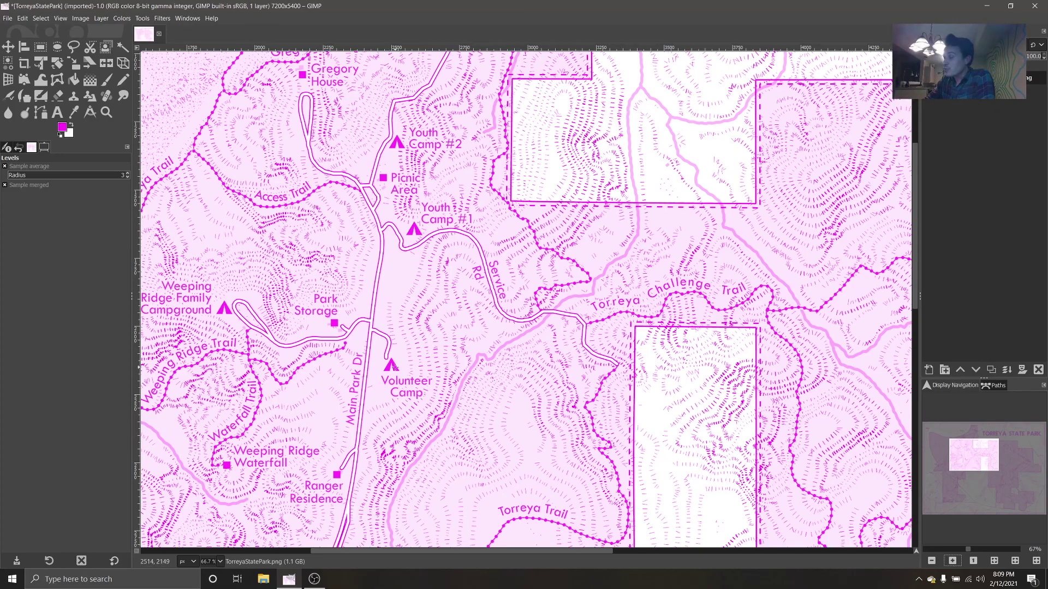
{"action": "double_click", "coordinate": [930, 561]}
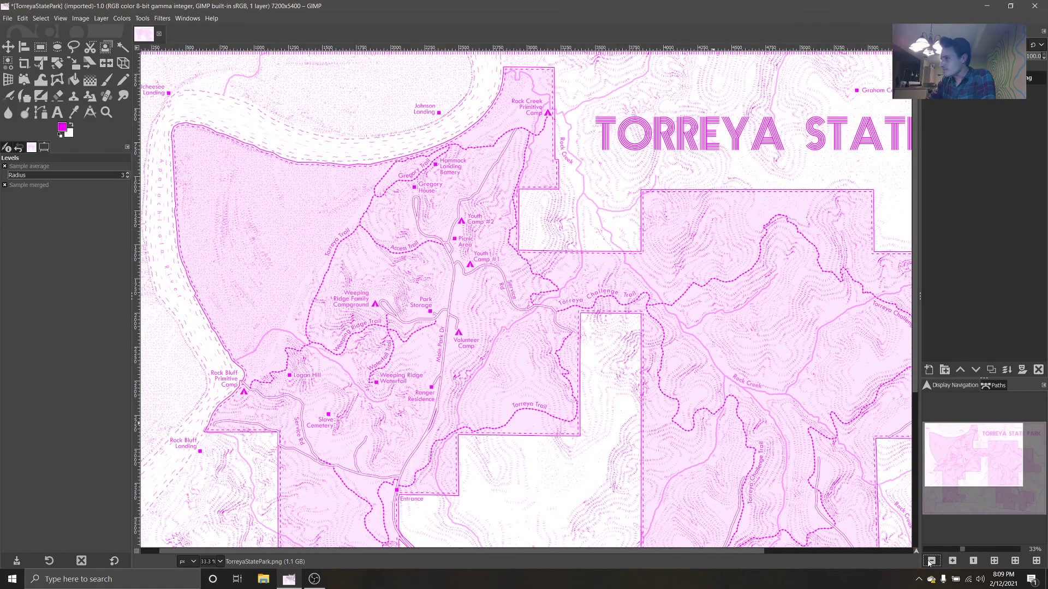
{"action": "left_click", "coordinate": [930, 560]}
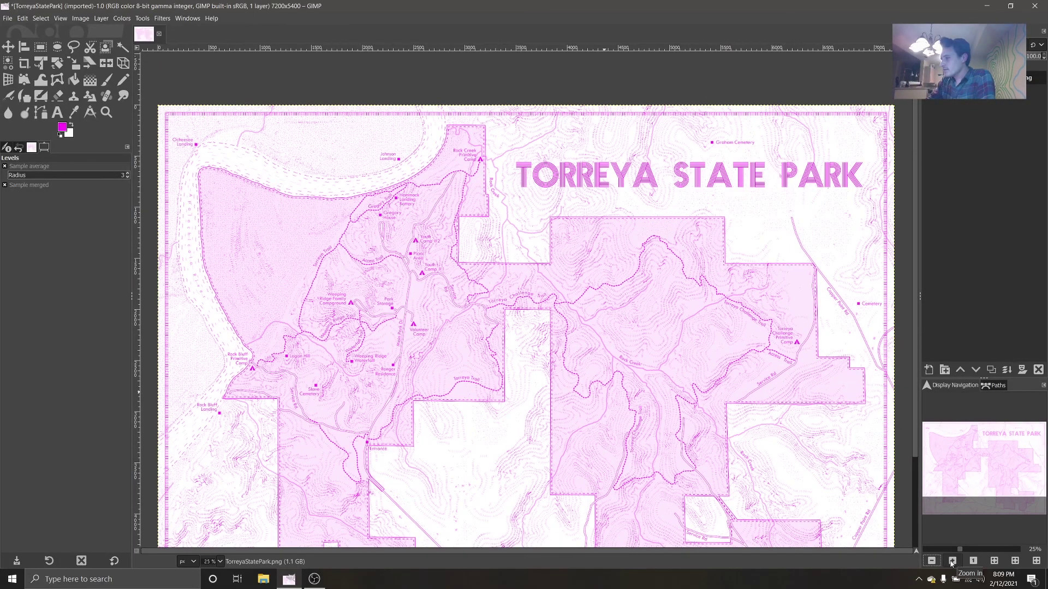
{"action": "left_click", "coordinate": [947, 460]}
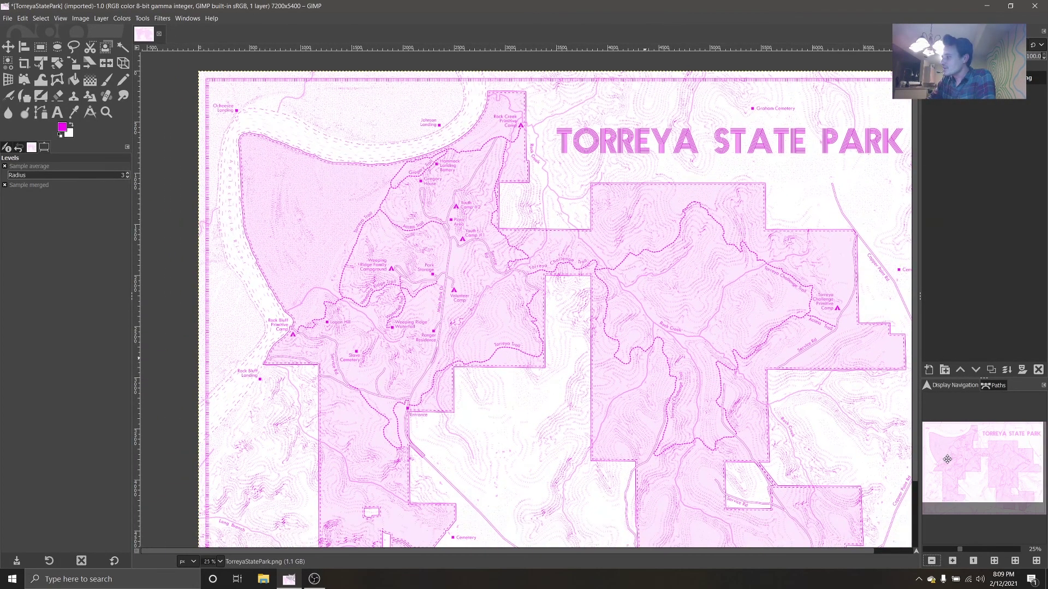
{"action": "left_click_drag", "start_coordinate": [948, 459], "coordinate": [954, 461]}
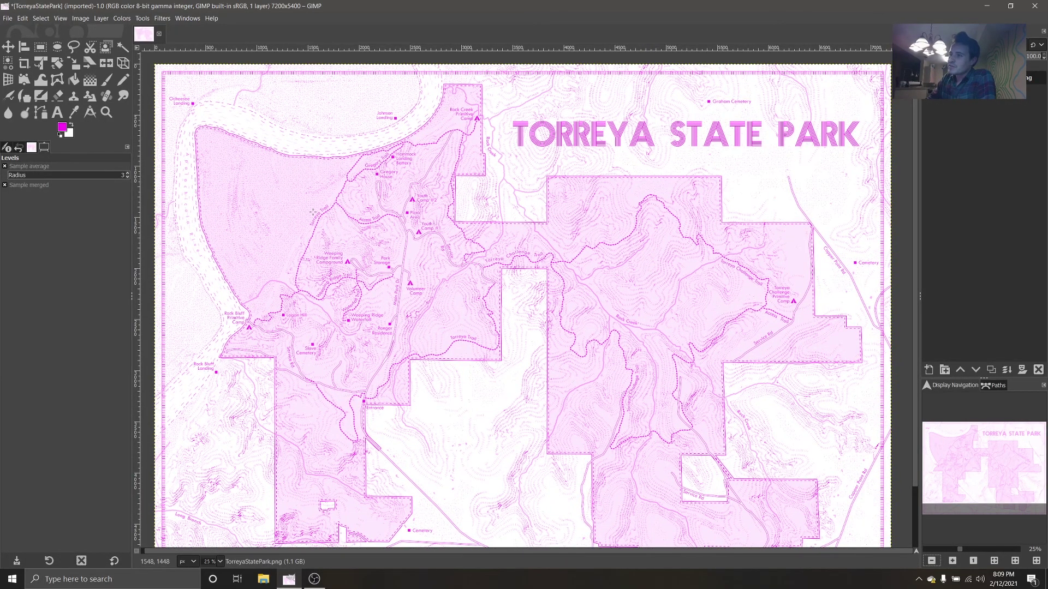
{"action": "left_click", "coordinate": [952, 560]}
{"action": "left_click_drag", "start_coordinate": [971, 475], "coordinate": [948, 462]}
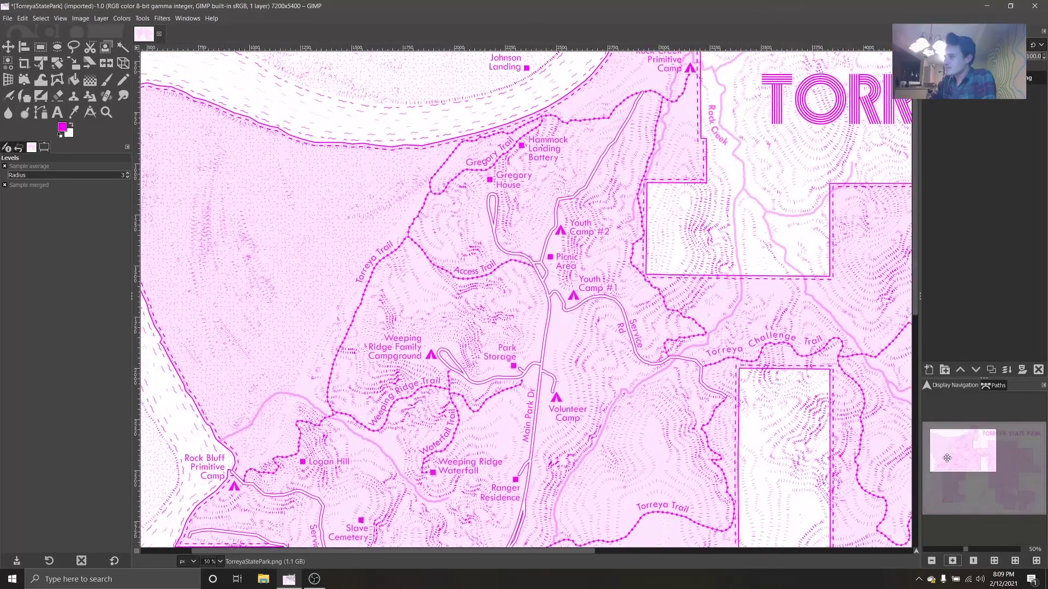
Step: Apply a Luminance desaturate at 28.4% opacity to mute the magenta, then fit the image
{"action": "left_click", "coordinate": [121, 18]}
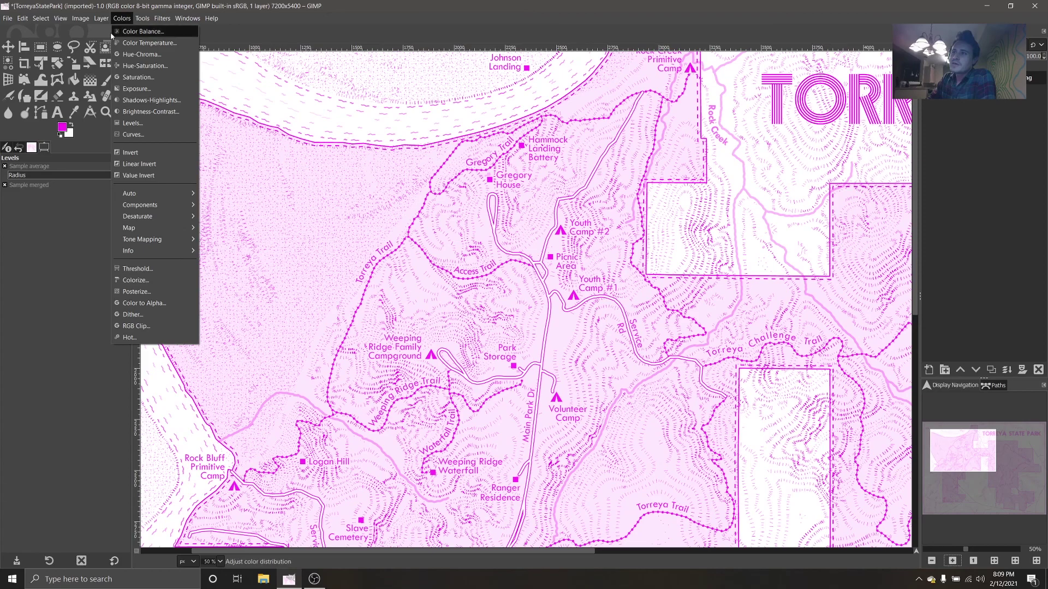
{"action": "mouse_move", "coordinate": [164, 219]}
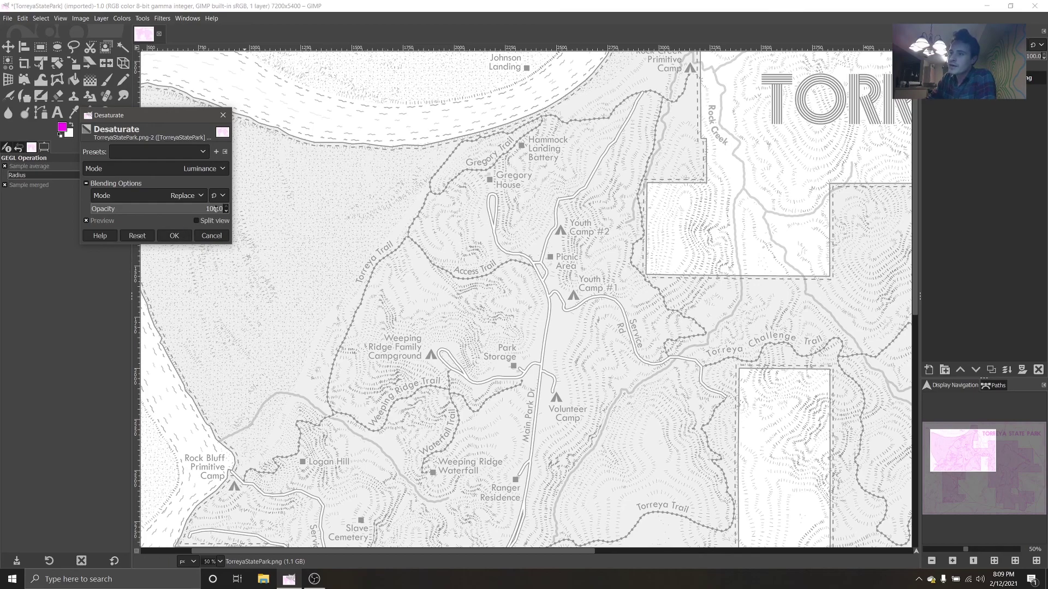
{"action": "left_click_drag", "start_coordinate": [221, 209], "coordinate": [133, 211]}
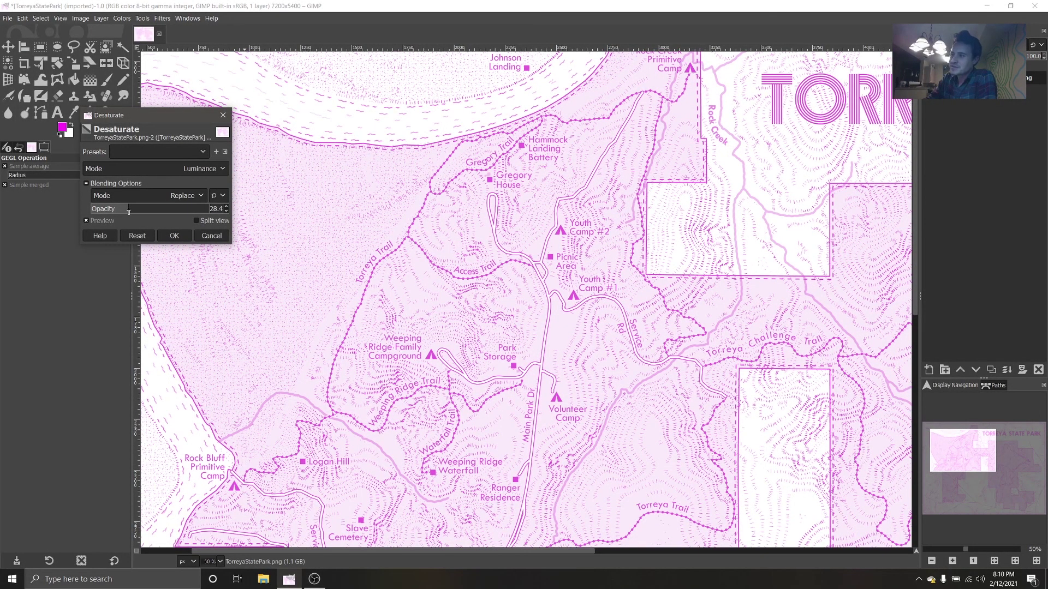
{"action": "left_click", "coordinate": [174, 236]}
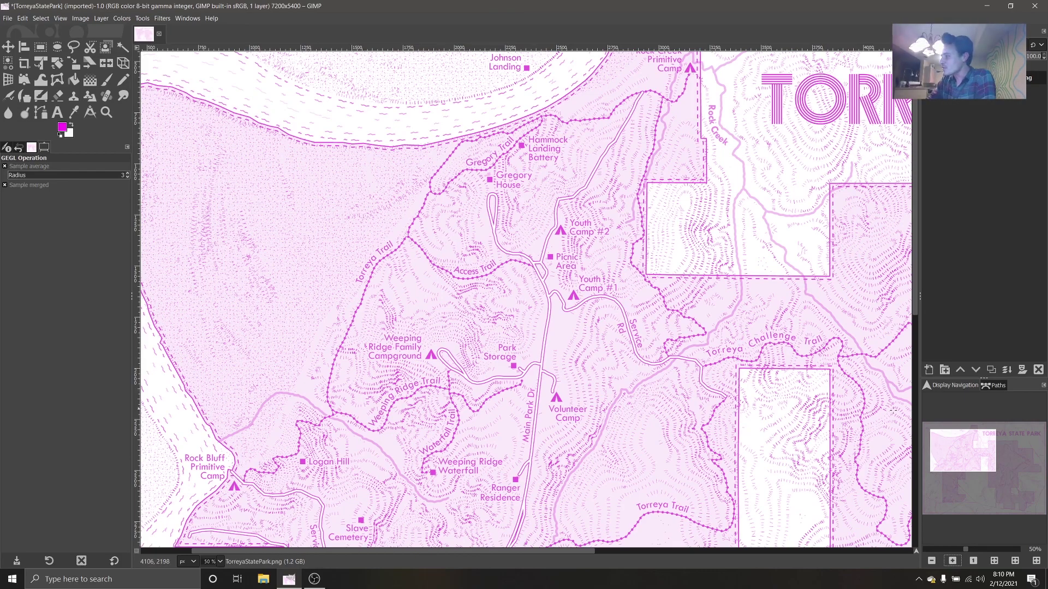
{"action": "left_click", "coordinate": [932, 562]}
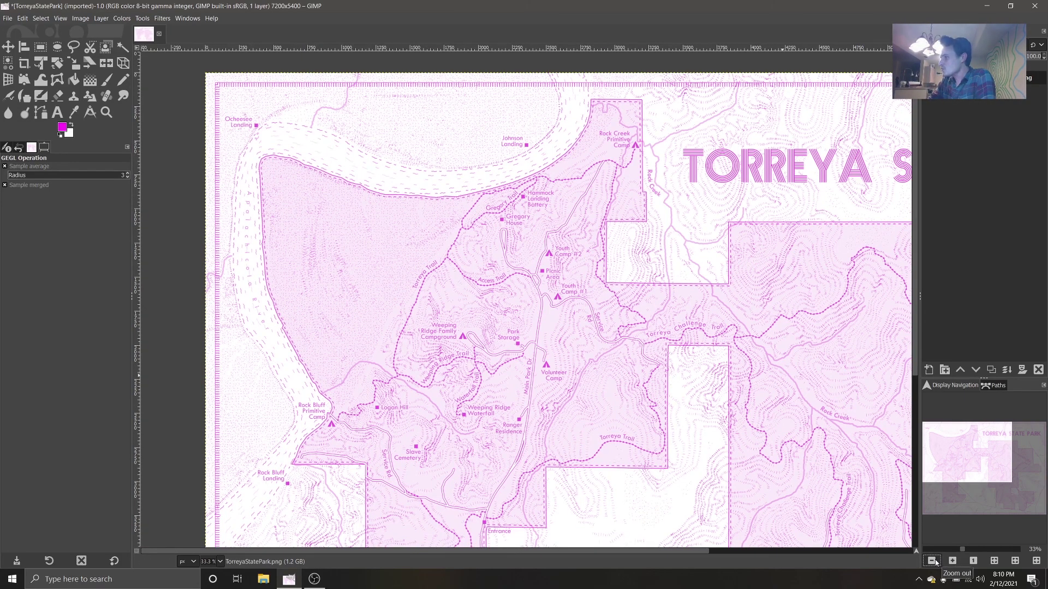
{"action": "left_click_drag", "start_coordinate": [961, 459], "coordinate": [969, 473]}
{"action": "left_click", "coordinate": [993, 561]}
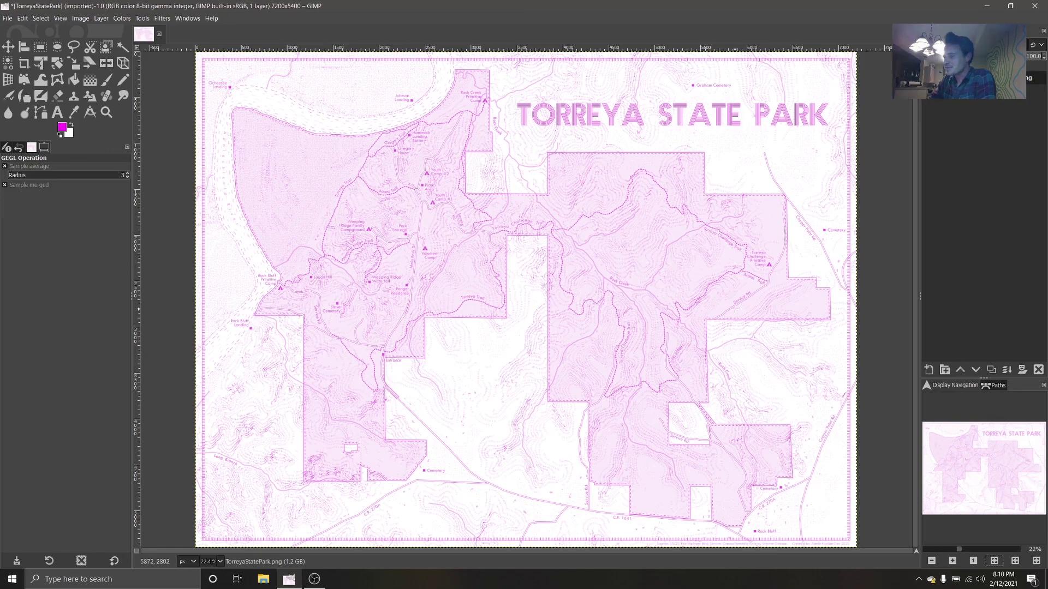
Step: Nudge the Navigation preview view over the whole Torreya map
{"action": "left_click", "coordinate": [978, 467]}
{"action": "left_click_drag", "start_coordinate": [978, 466], "coordinate": [981, 473]}
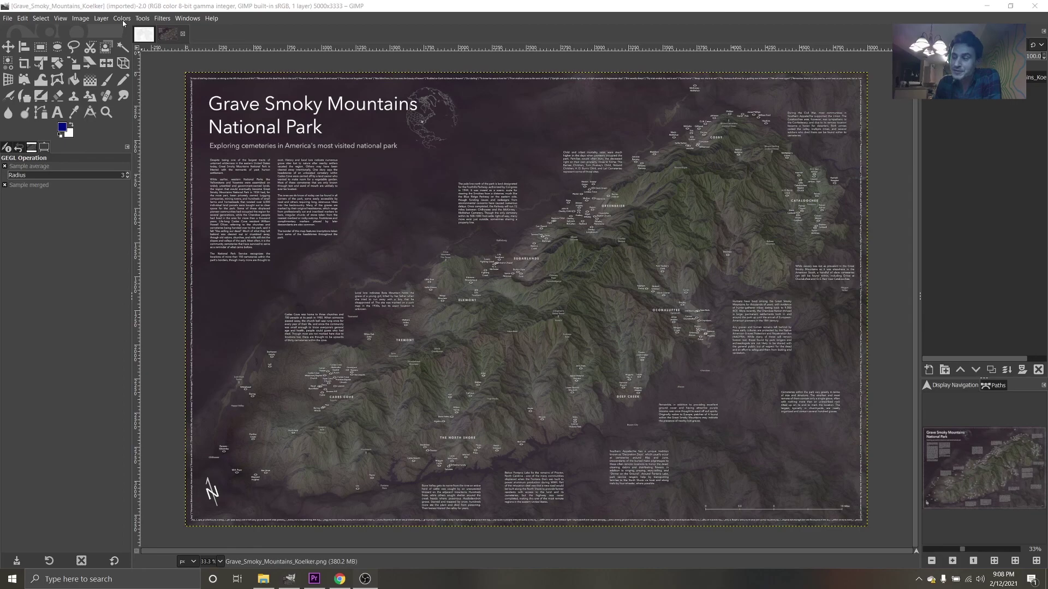
Step: Desaturate the Grave Smoky Mountains map to full grayscale
{"action": "left_click", "coordinate": [122, 19]}
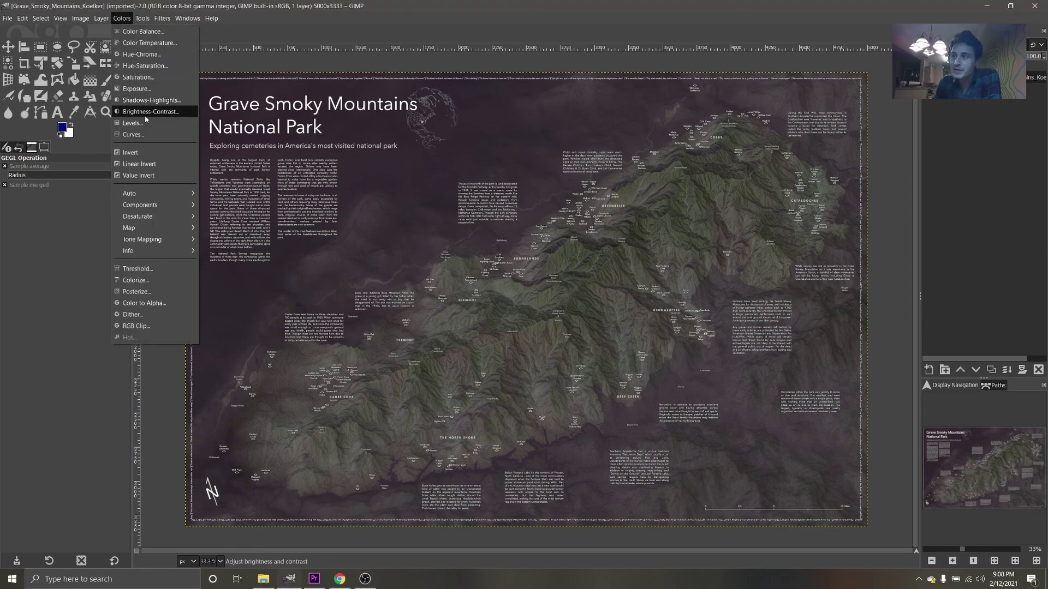
{"action": "mouse_move", "coordinate": [164, 217]}
{"action": "left_click", "coordinate": [219, 227]}
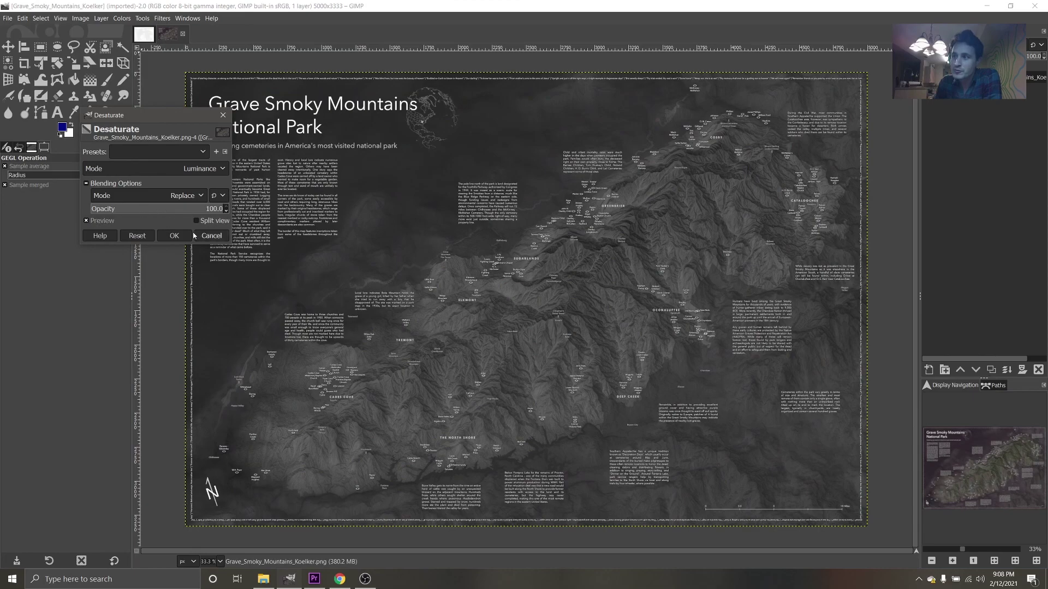
{"action": "left_click", "coordinate": [175, 236]}
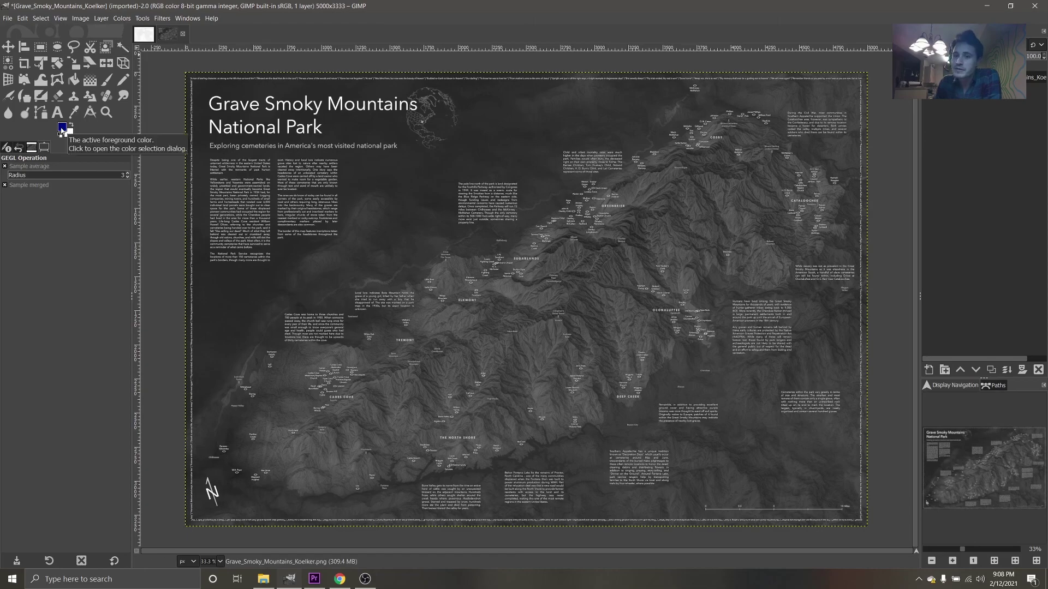
Step: Apply a Gradient Map using the blue foreground colour to tint the map deep and pale blue
{"action": "left_click", "coordinate": [123, 19]}
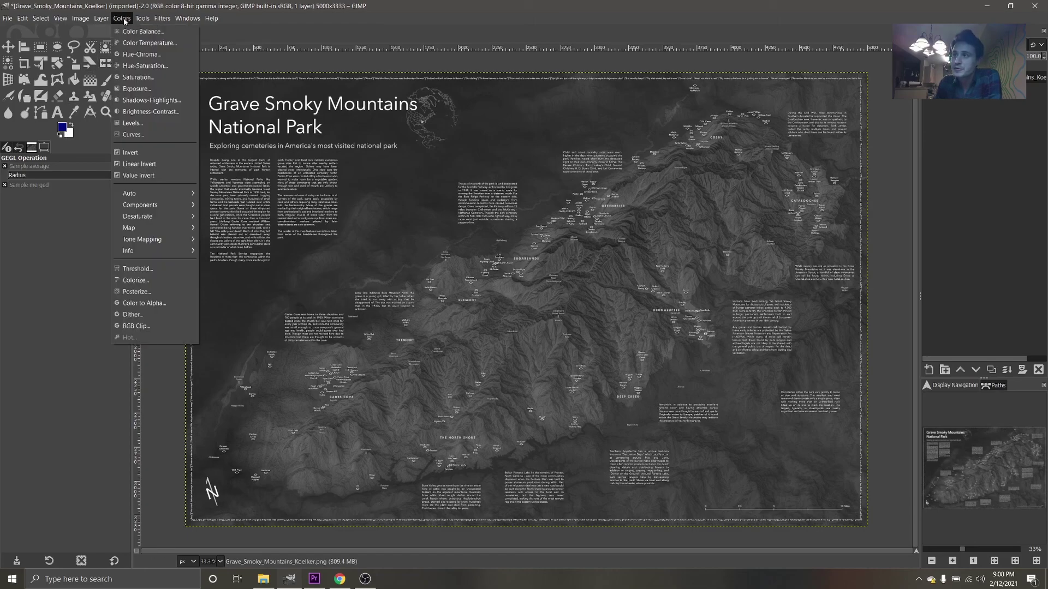
{"action": "mouse_move", "coordinate": [157, 228]}
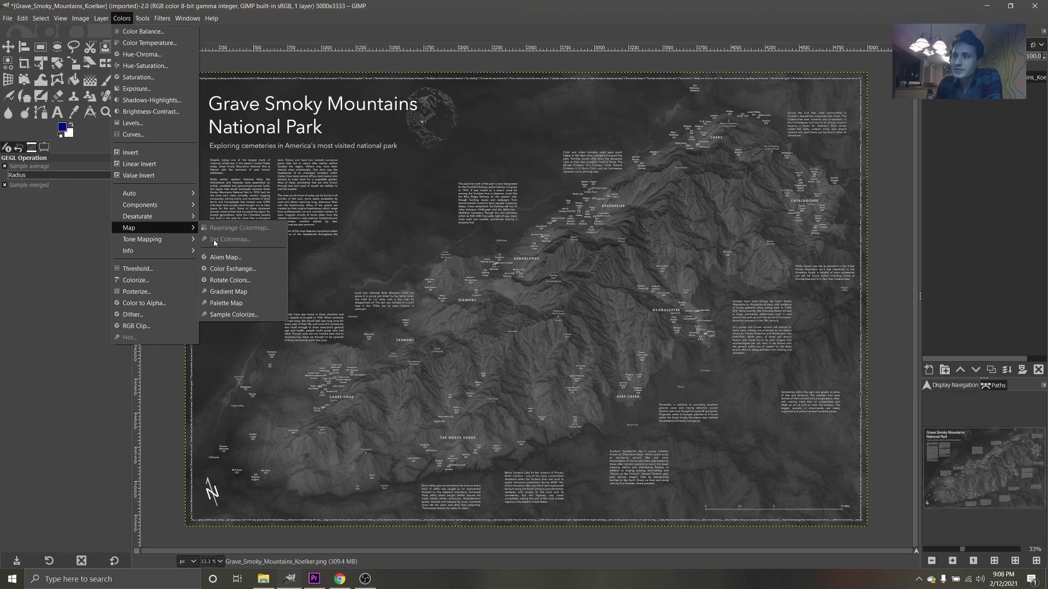
{"action": "left_click", "coordinate": [224, 292]}
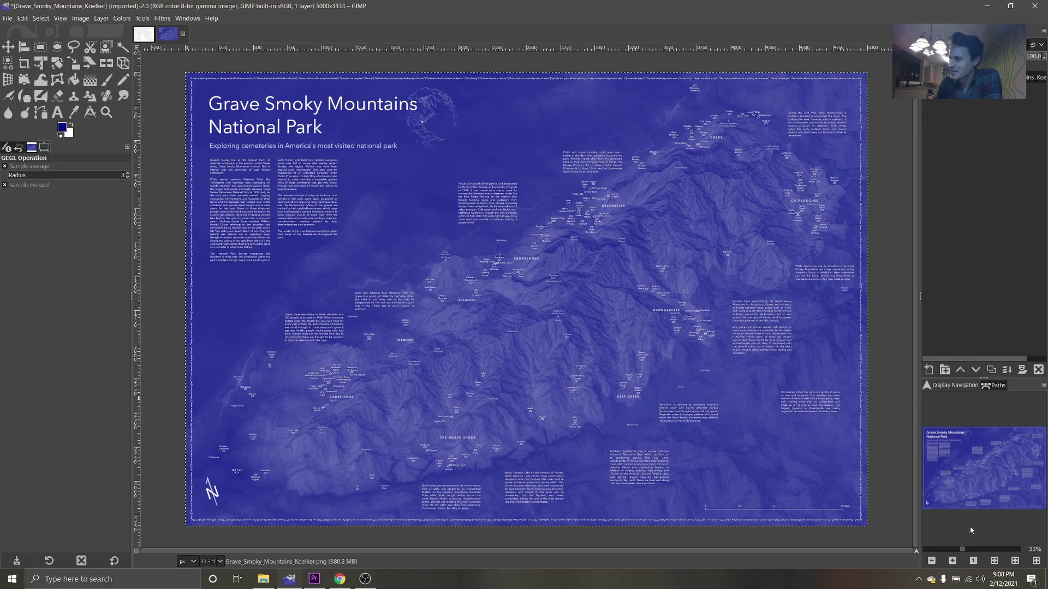
{"action": "left_click", "coordinate": [973, 561]}
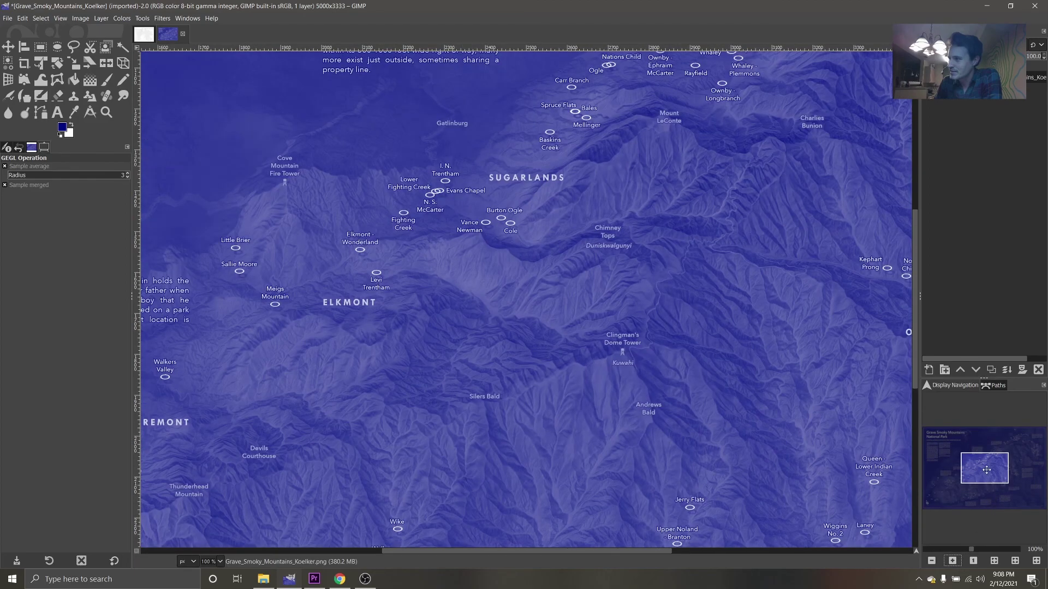
{"action": "left_click_drag", "start_coordinate": [985, 468], "coordinate": [1026, 443]}
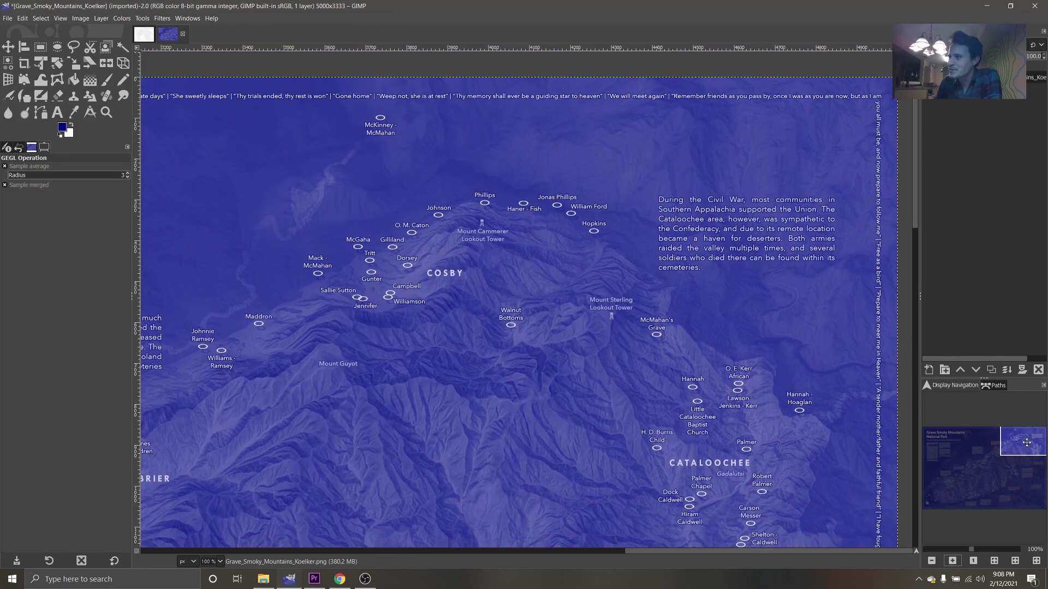